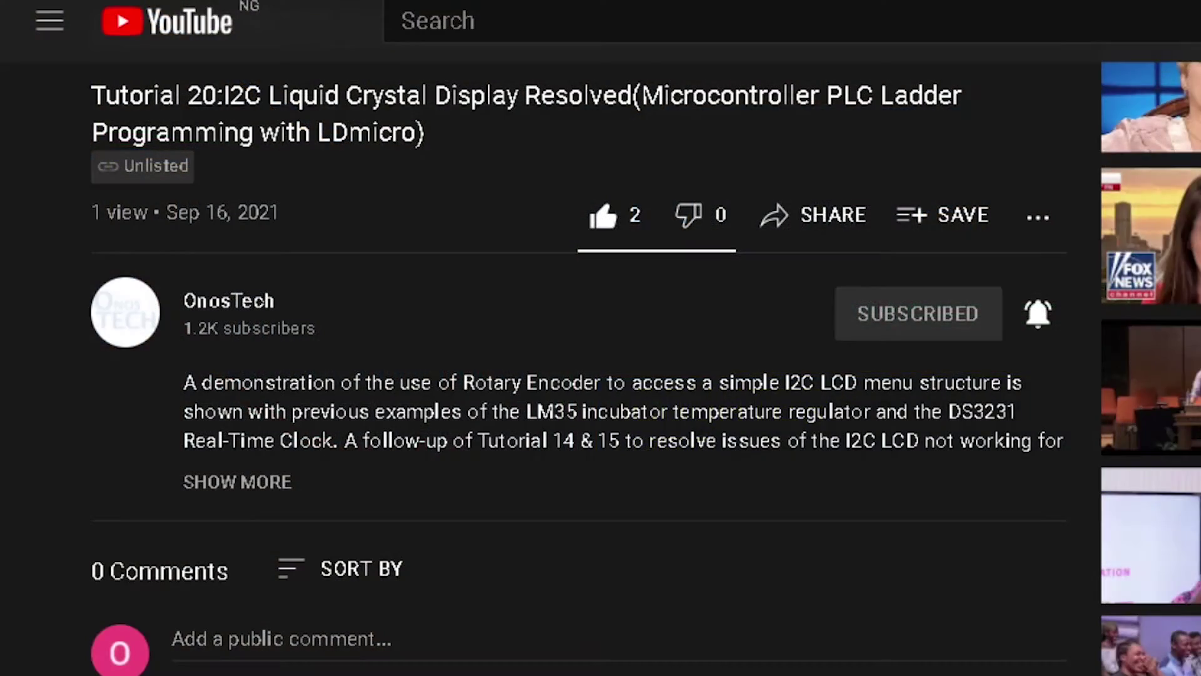
Step: Expand the tutorial description to reveal the Google Drive link to the 20x04 I2C LCD fix
click(240, 482)
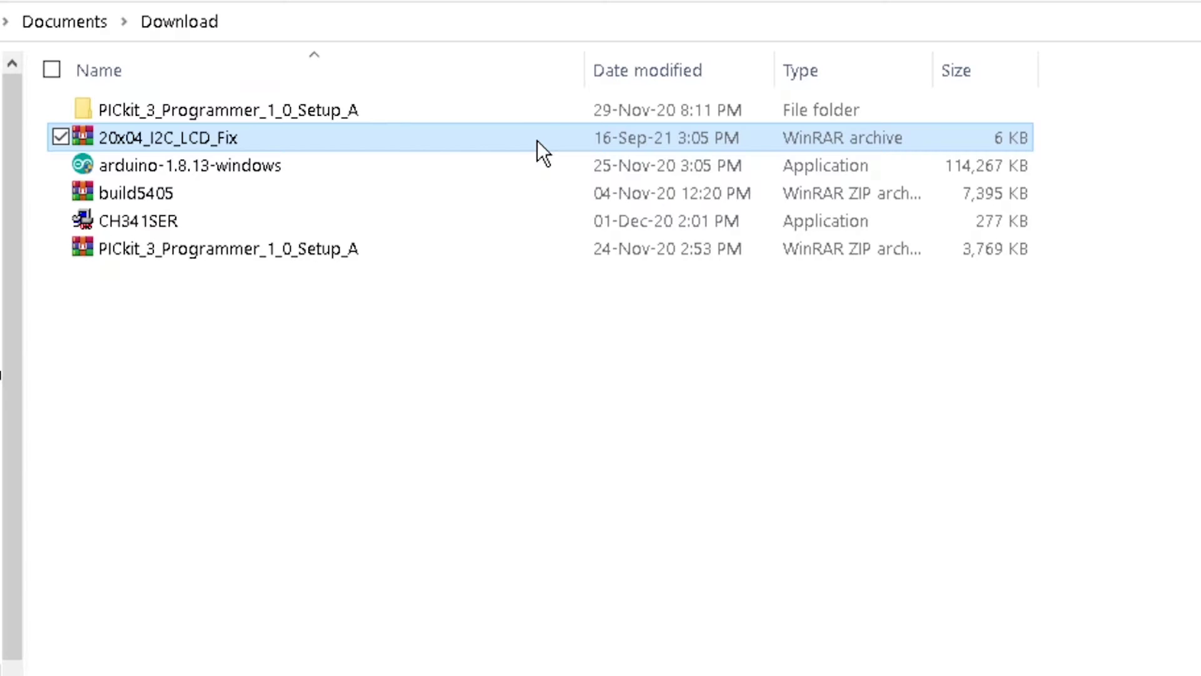
right_click(536, 140)
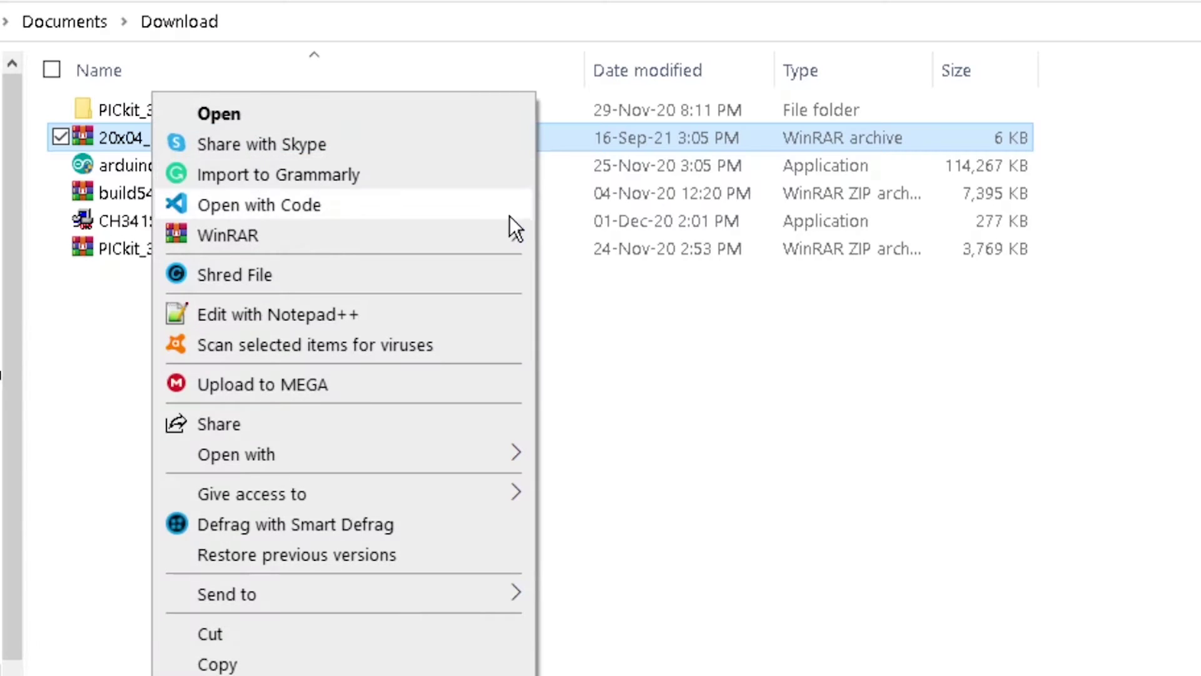
Step: Extract the 20x04_I2C_LCD_Fix archive to its own folder and copy its three library files
mouse_move(228, 234)
click(657, 333)
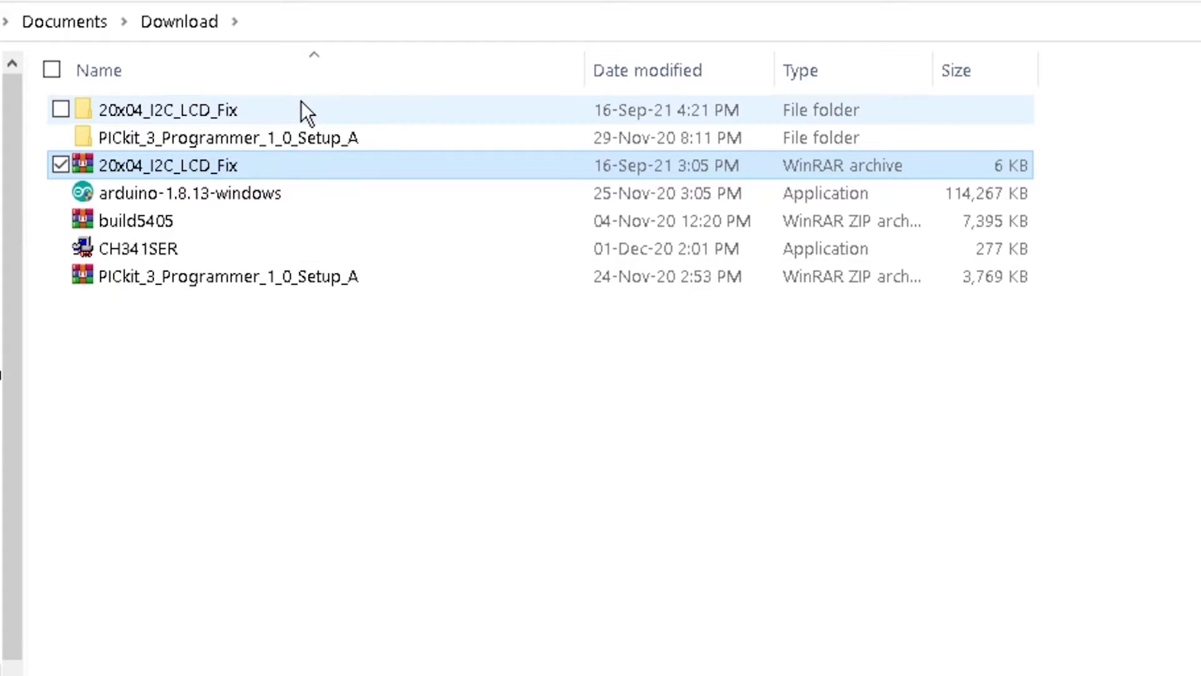
double_click(301, 107)
double_click(290, 107)
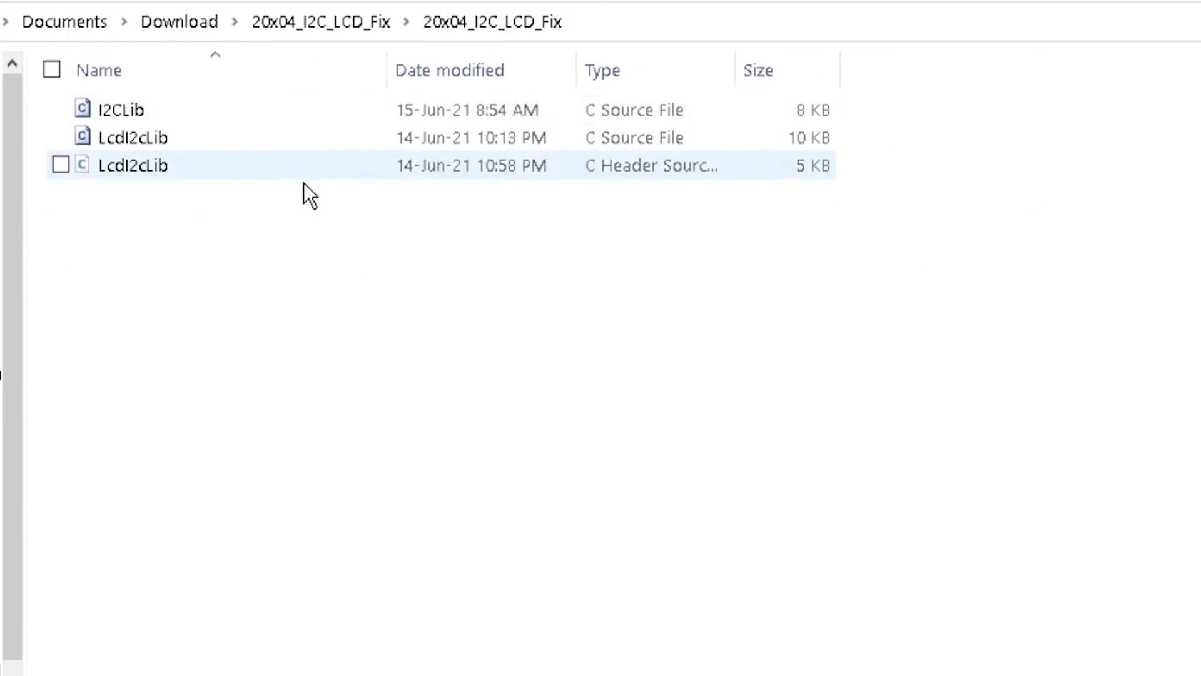
drag(617, 272, 166, 101)
right_click(503, 105)
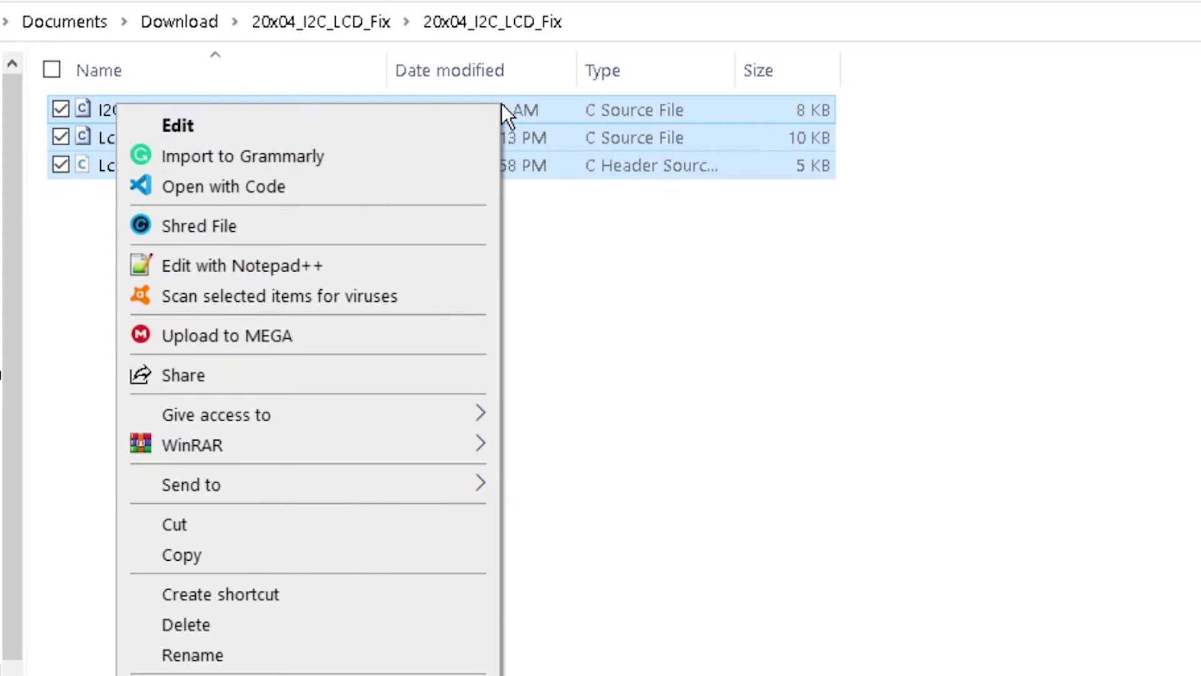
click(322, 554)
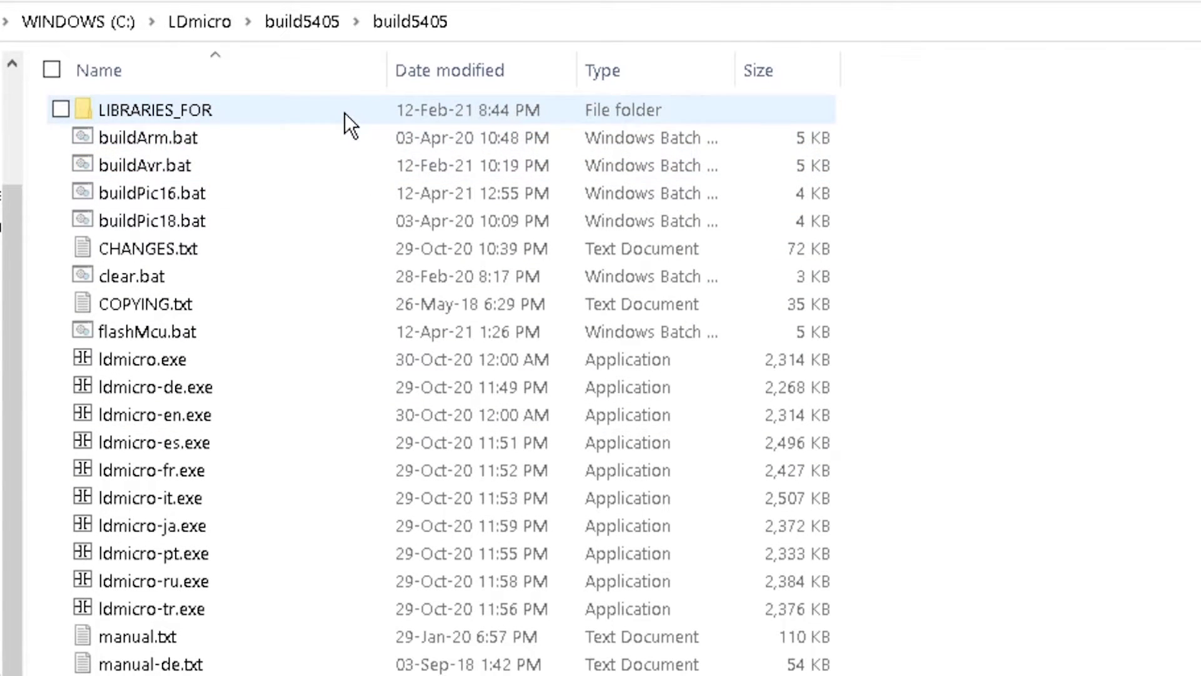
Step: Paste the three files into LIBRARIES_FOR\AVR, replacing the existing versions
double_click(344, 113)
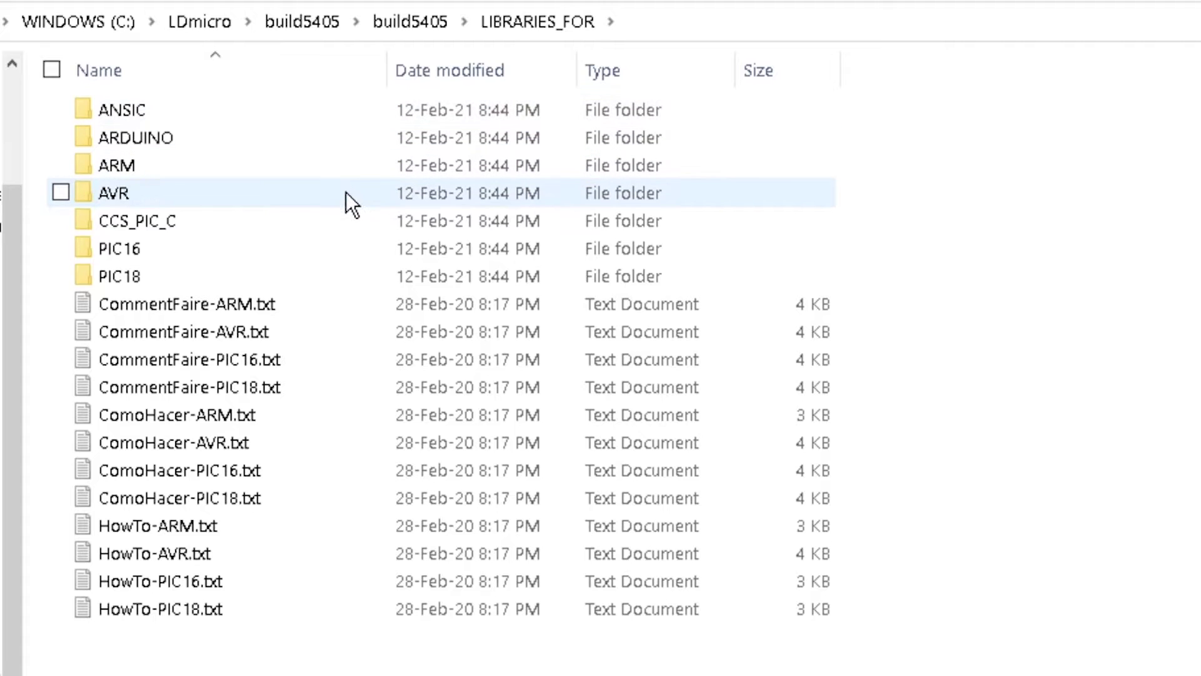
double_click(346, 193)
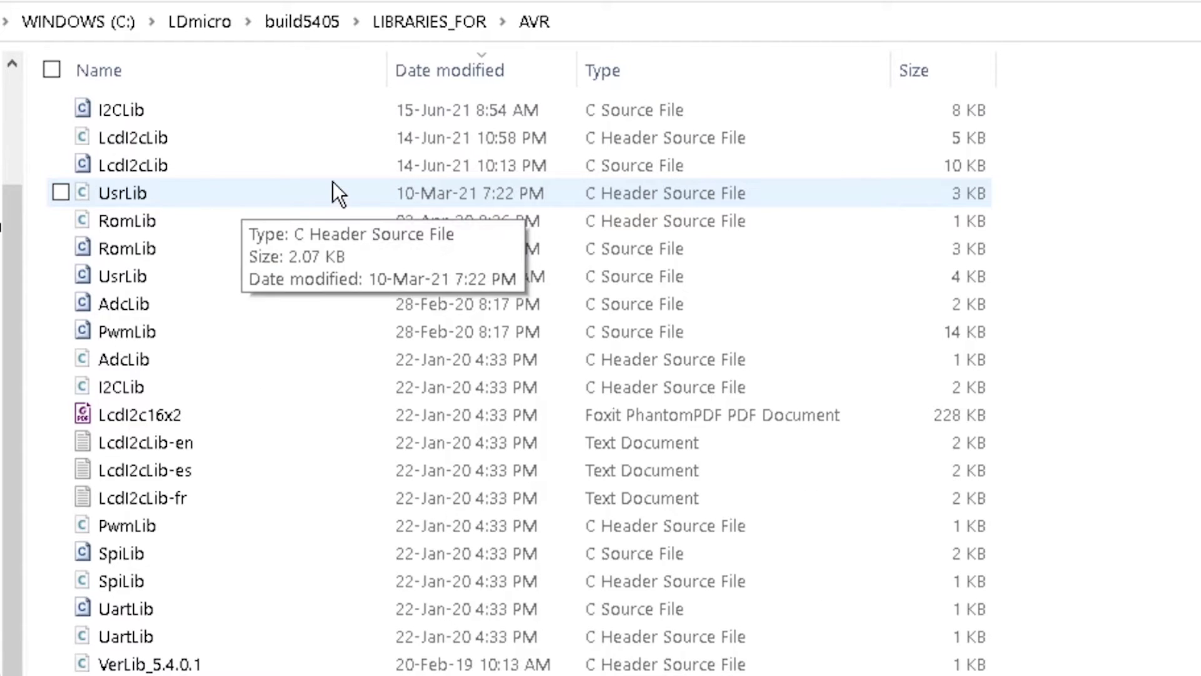
right_click(332, 181)
click(266, 368)
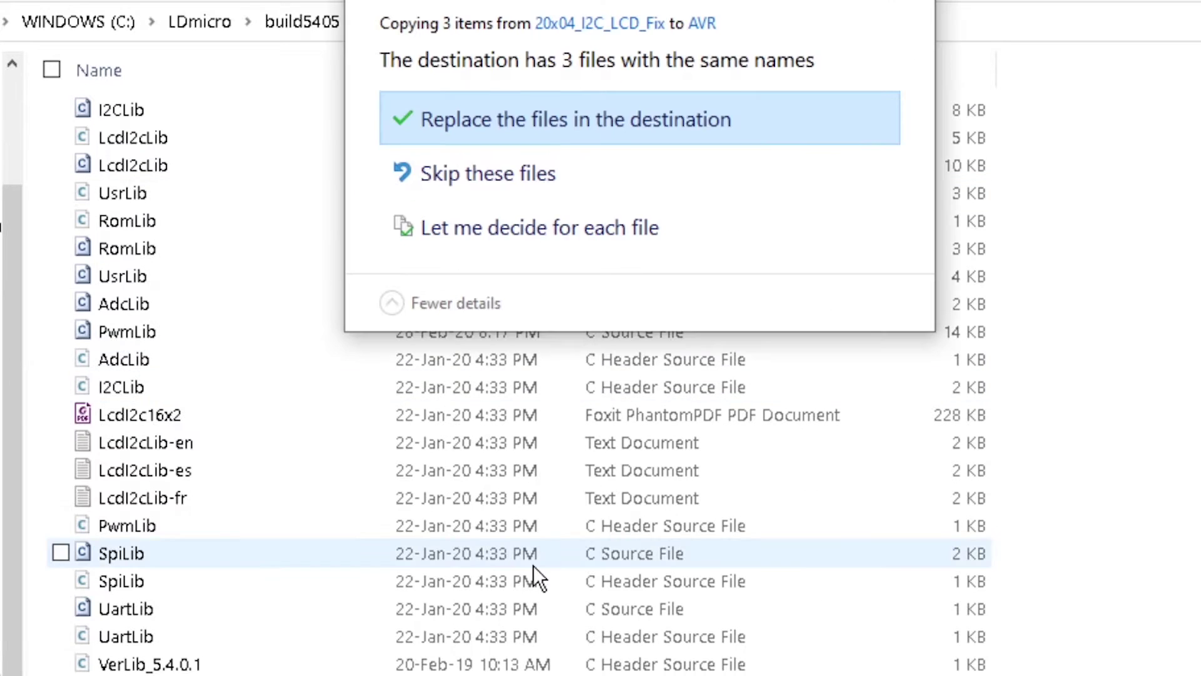
click(591, 126)
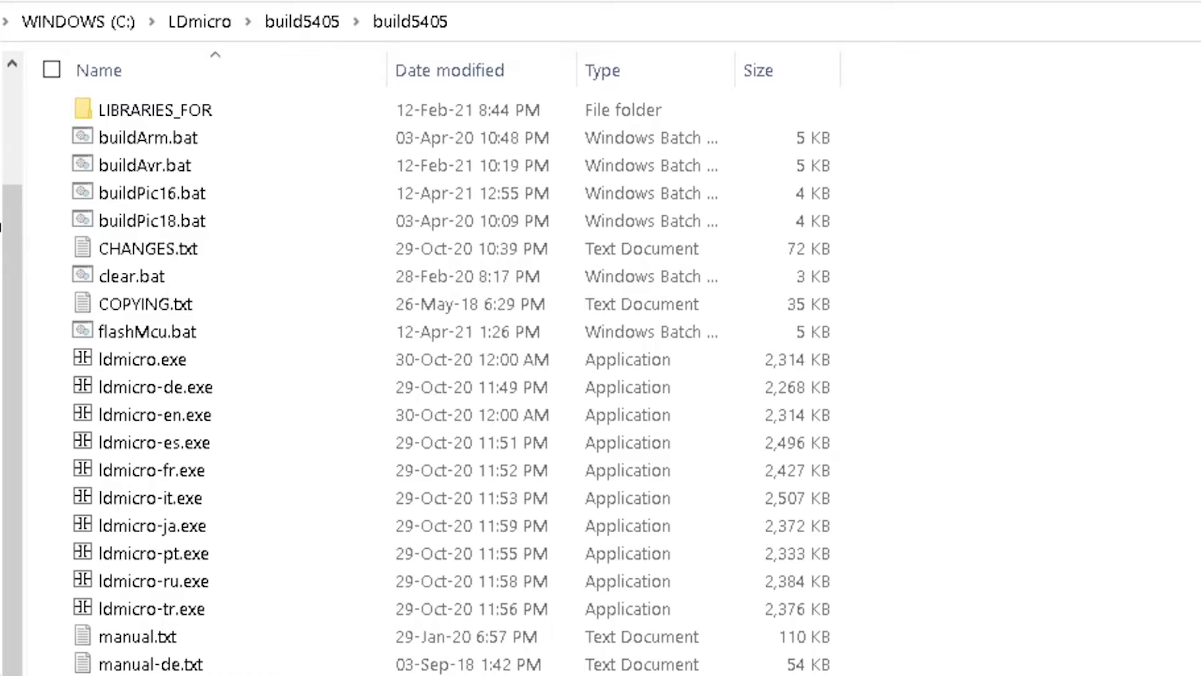
Step: Open I2CLib.c from LIBRARIES_FOR\AVR in the text editor
double_click(326, 113)
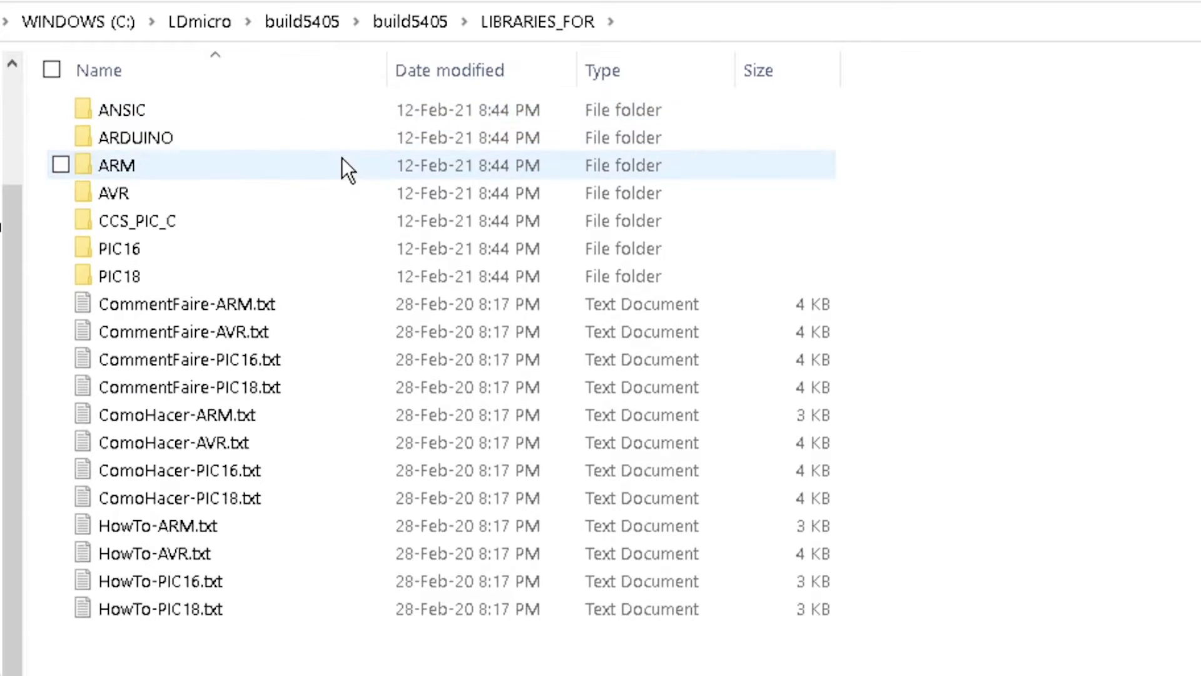
double_click(377, 202)
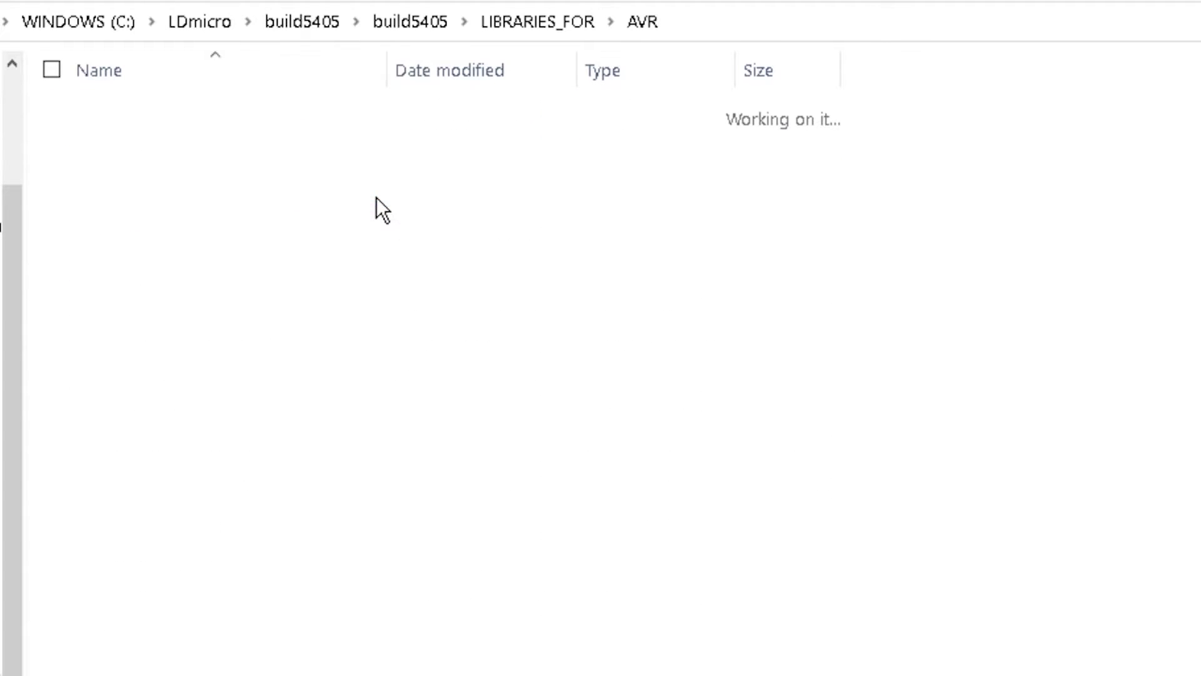
click(376, 174)
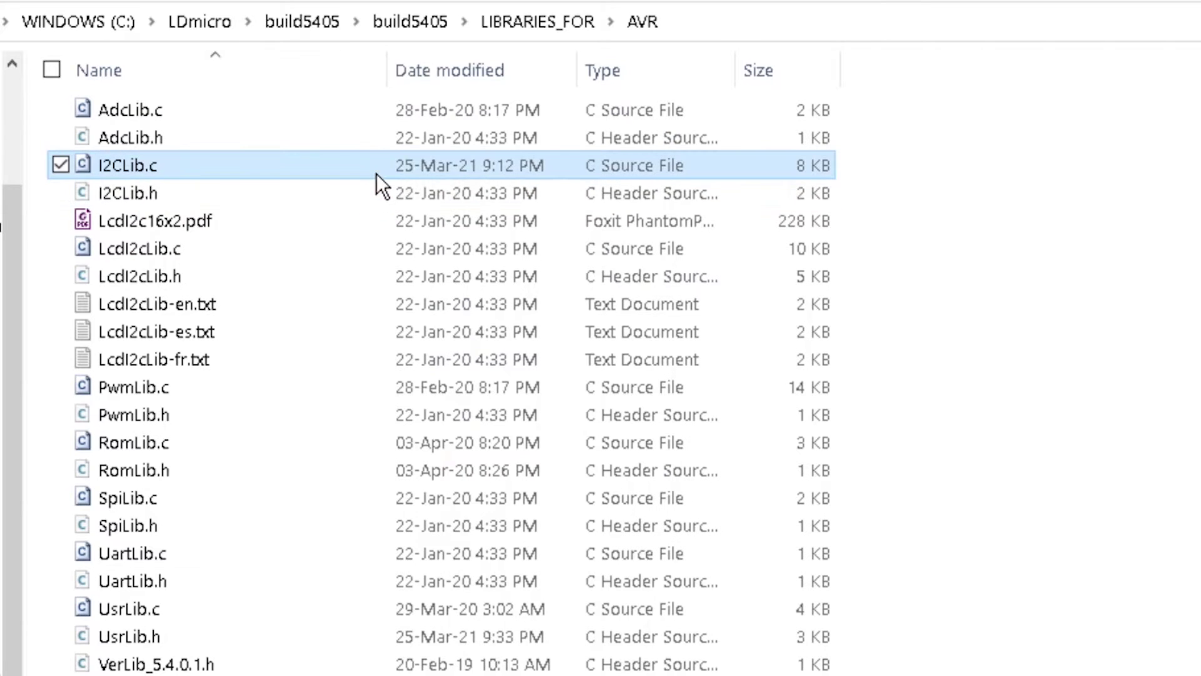
right_click(425, 162)
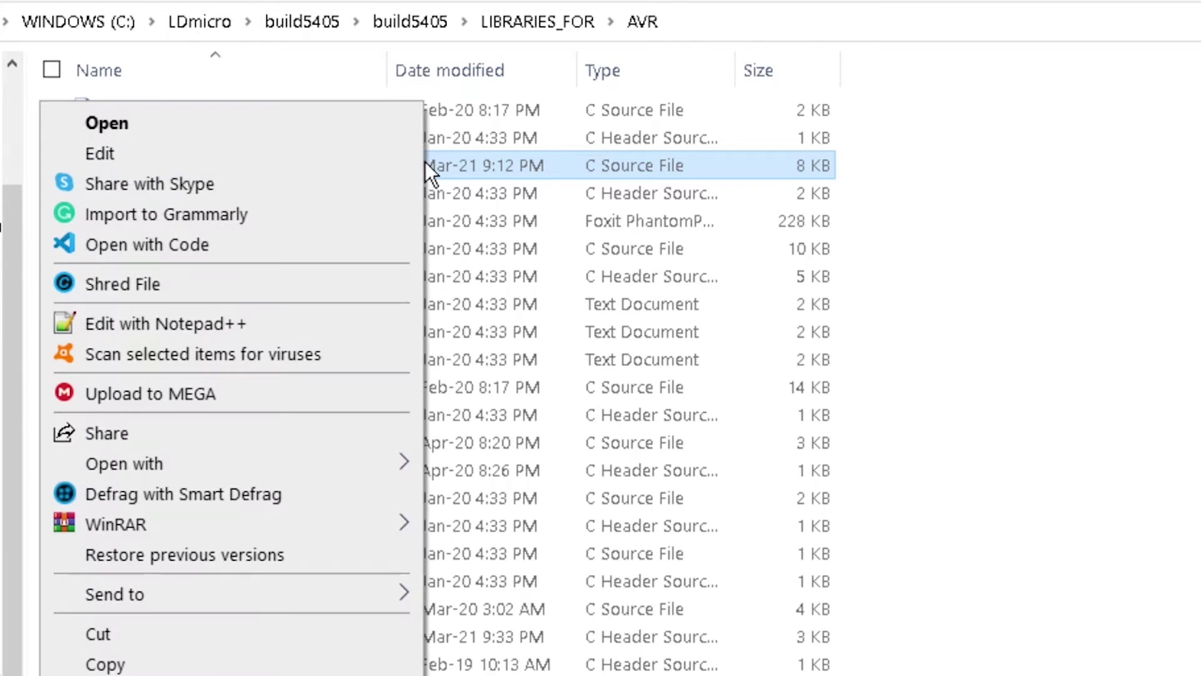
click(403, 163)
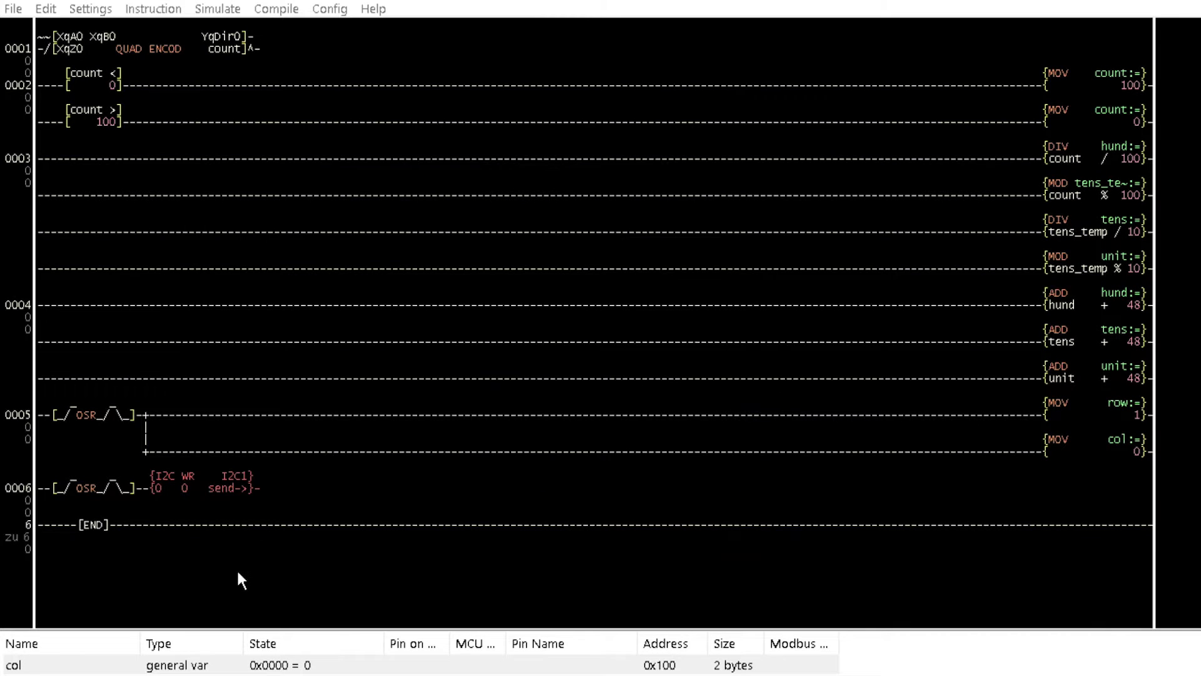
Step: Make the I2C write send 0x10 to address 0x27, register 255, then paste another I2C write rung
double_click(228, 488)
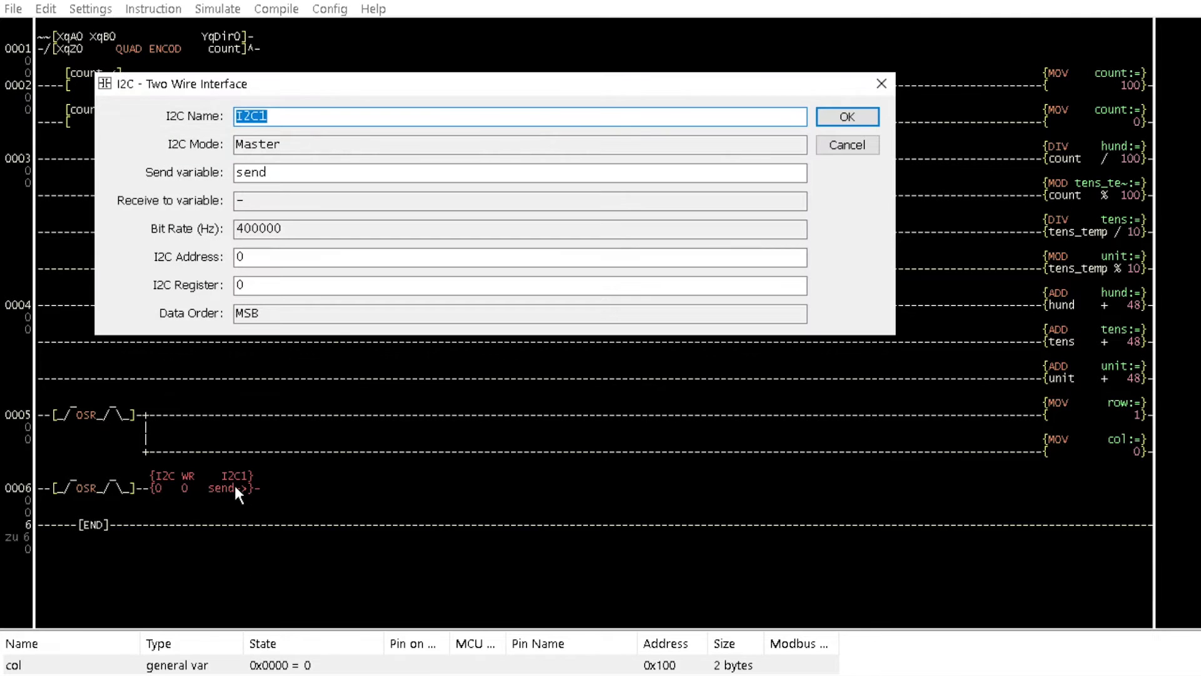
drag(273, 172, 164, 178)
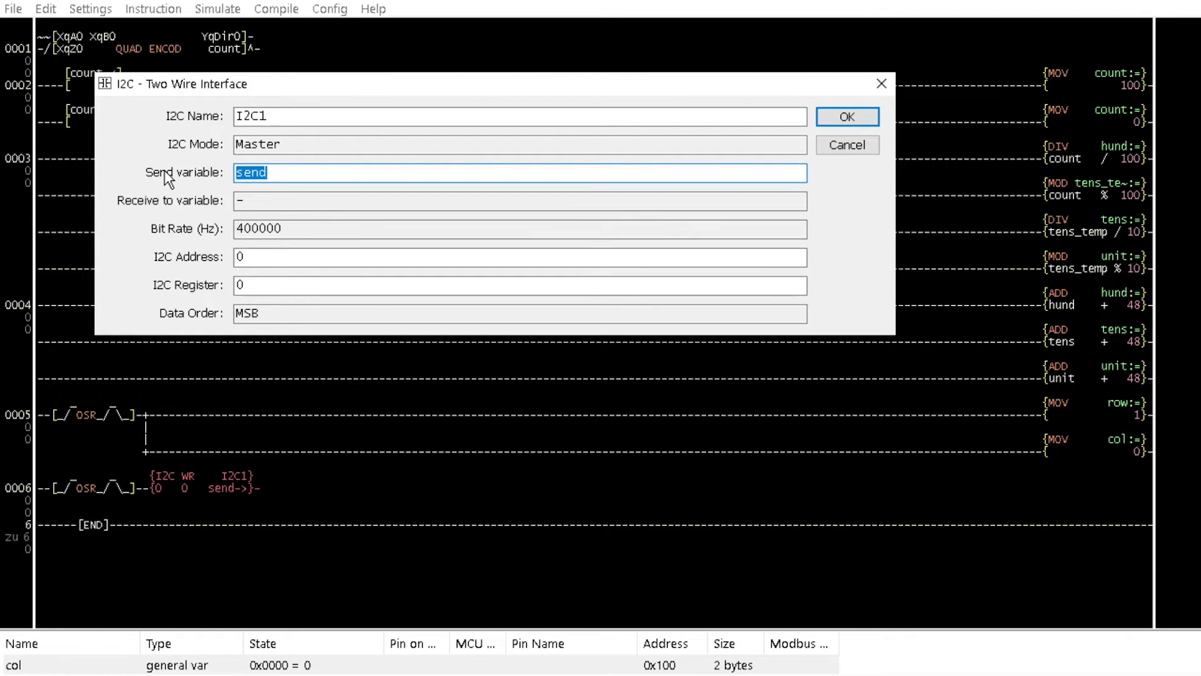
text(0x10)
key(Tab)
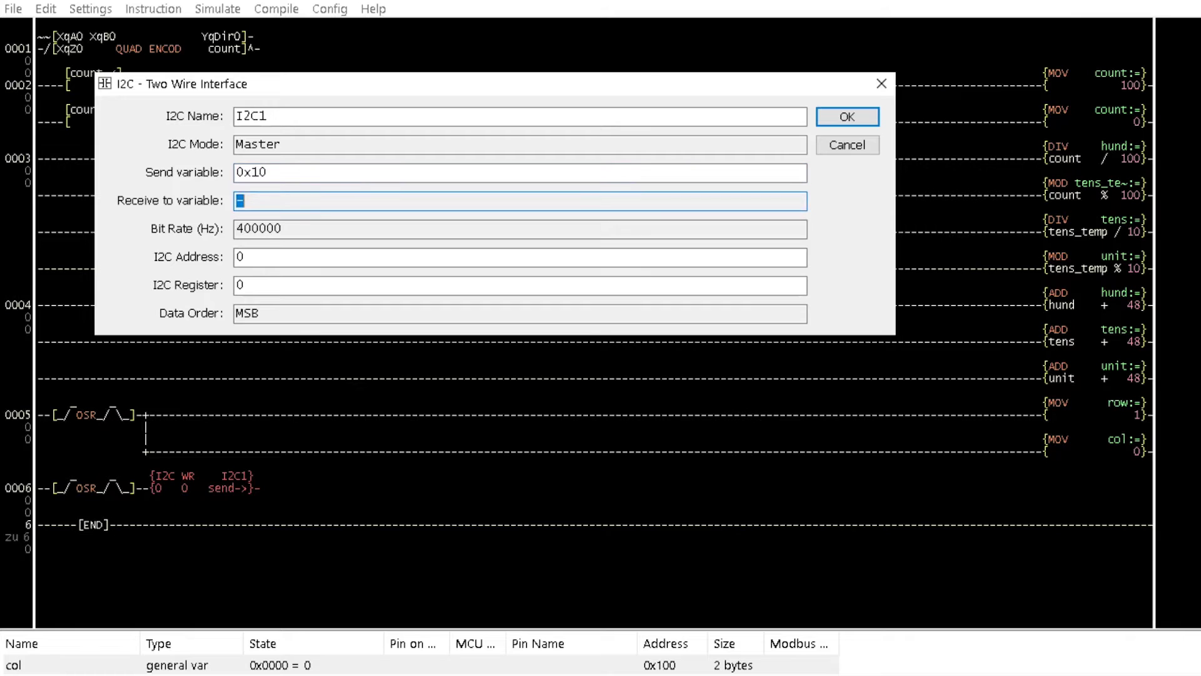
key(Tab)
key(Tab)
text(0x)
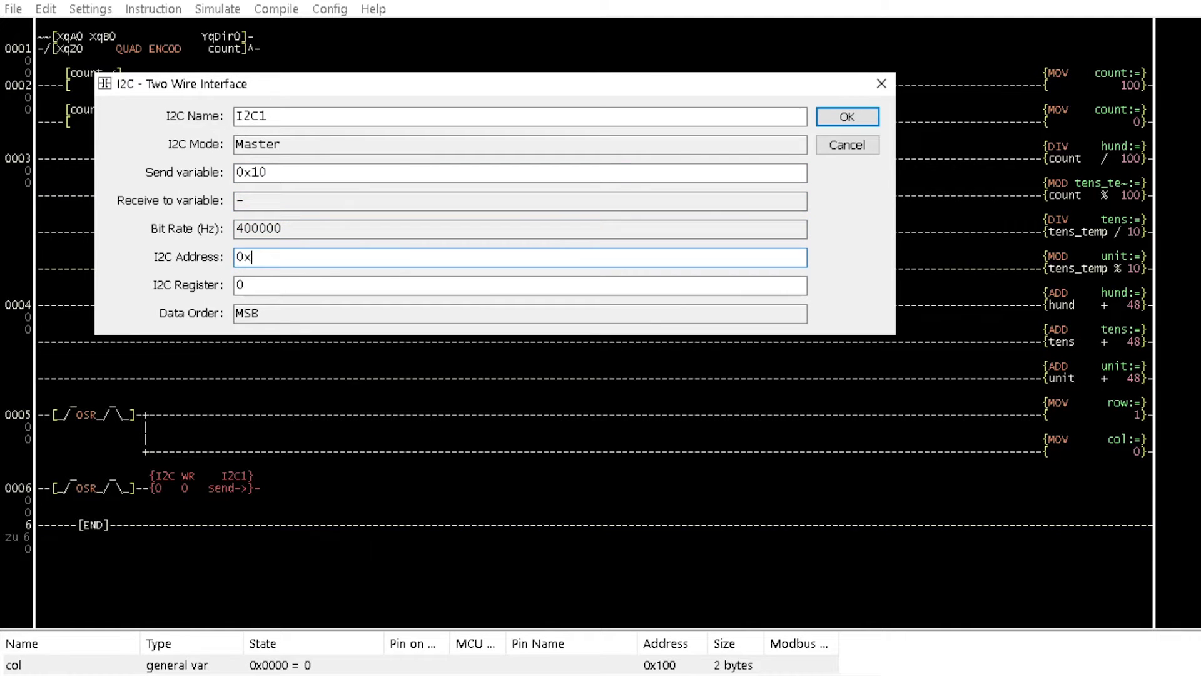
text(27)
key(Tab)
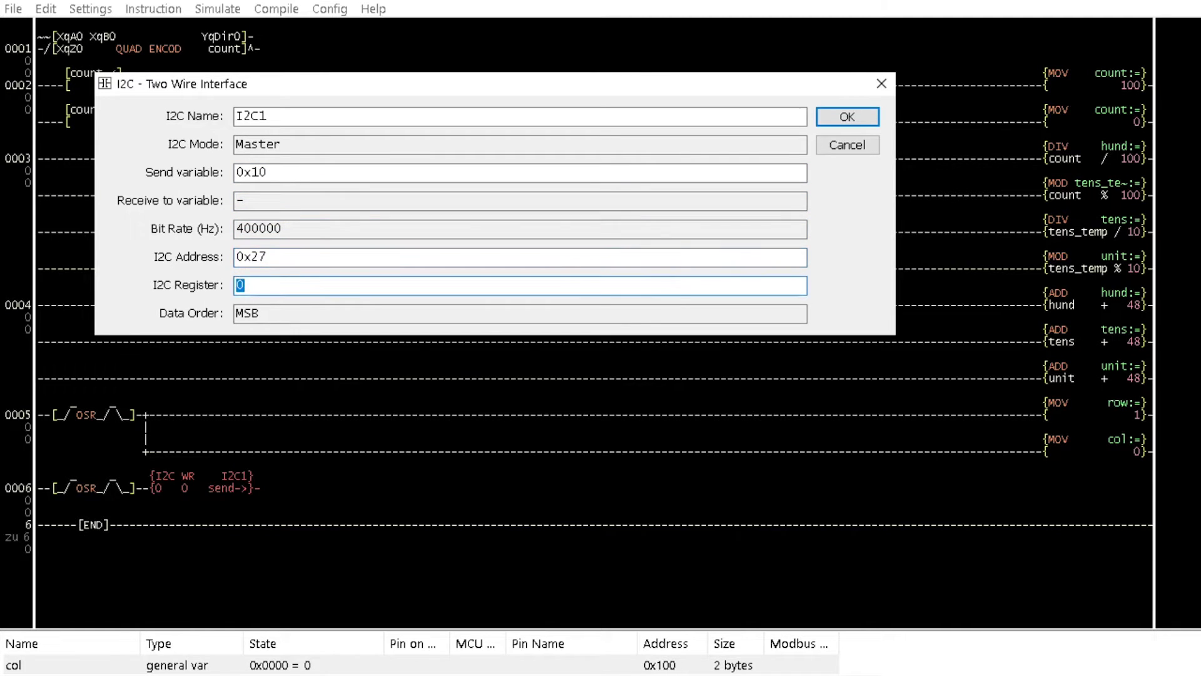
text(255)
key(Return)
key(ctrl+v)
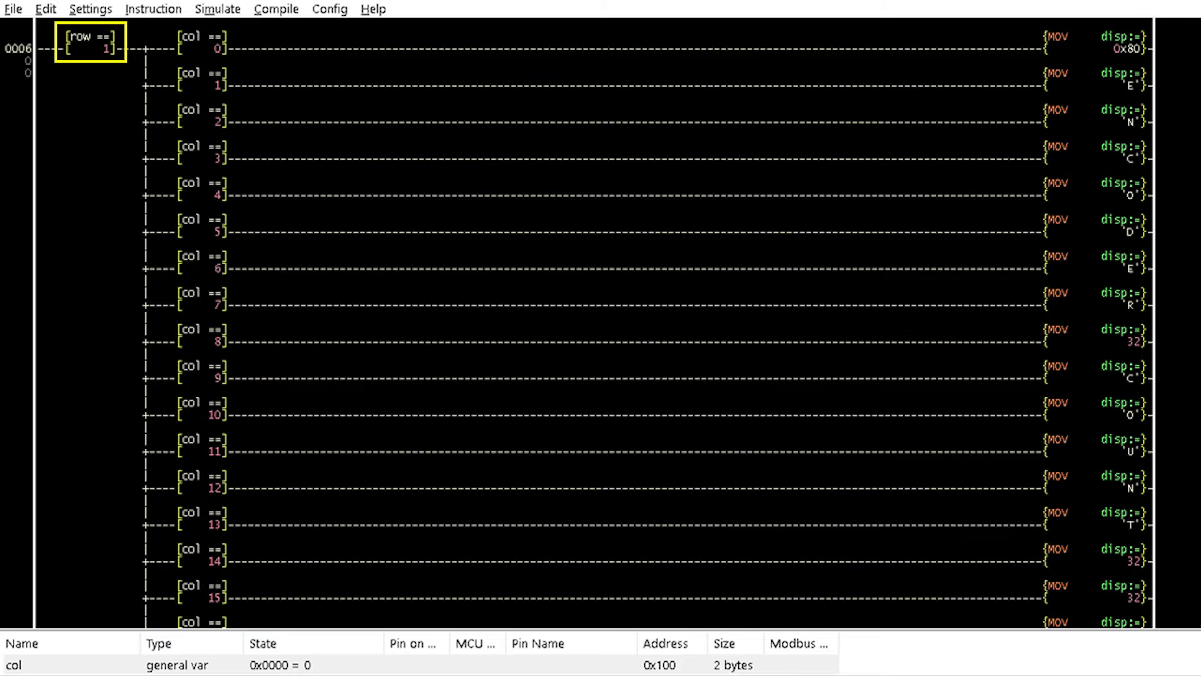
Step: Step through the row 2 rung's col == comparisons and their MOV disp instructions
key(Right)
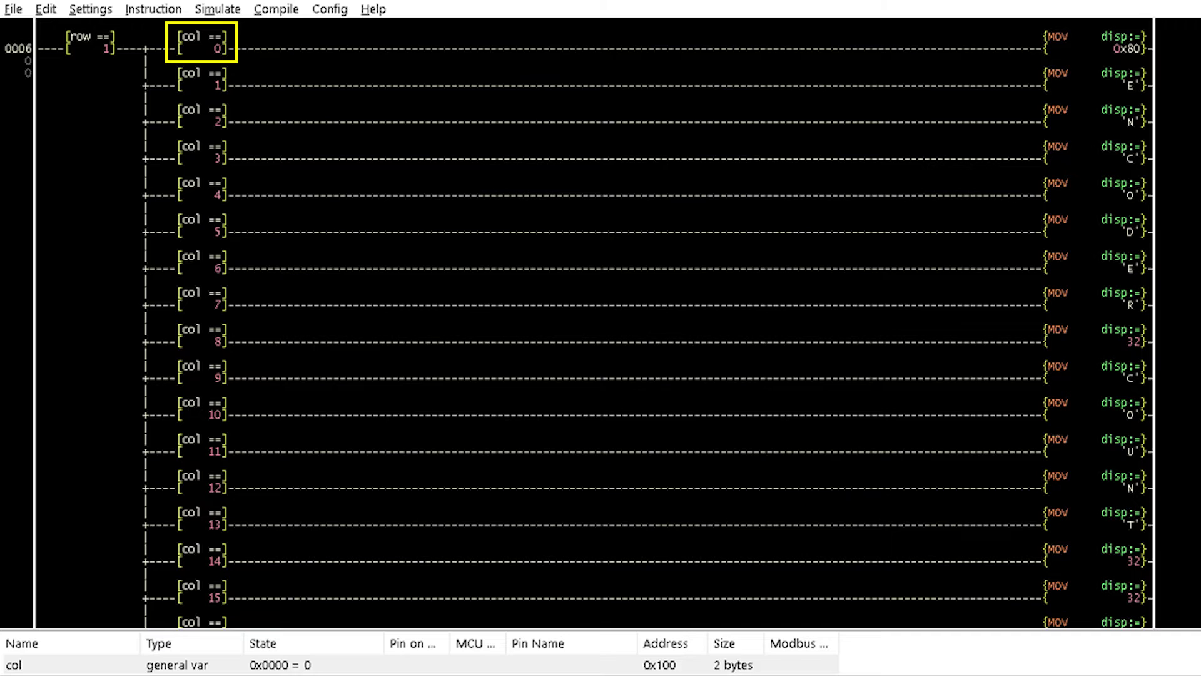
key(Right)
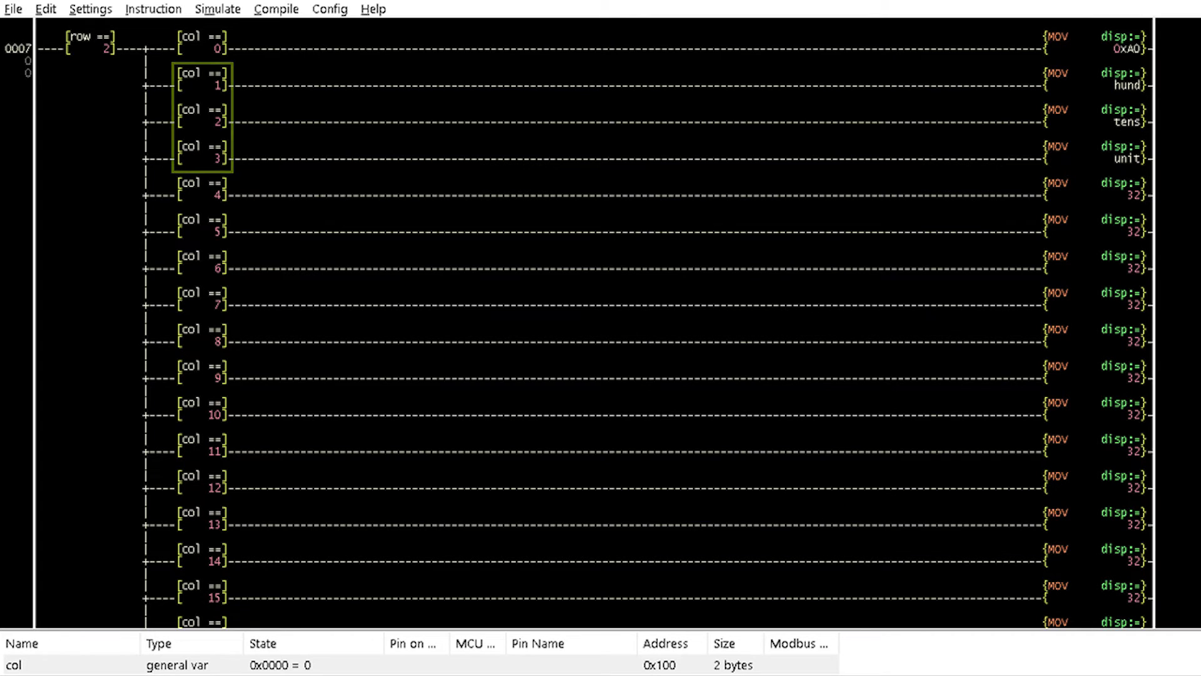
Step: Select the Atmel AVR ATmega328 28-PDIP as the target microcontroller
click(90, 10)
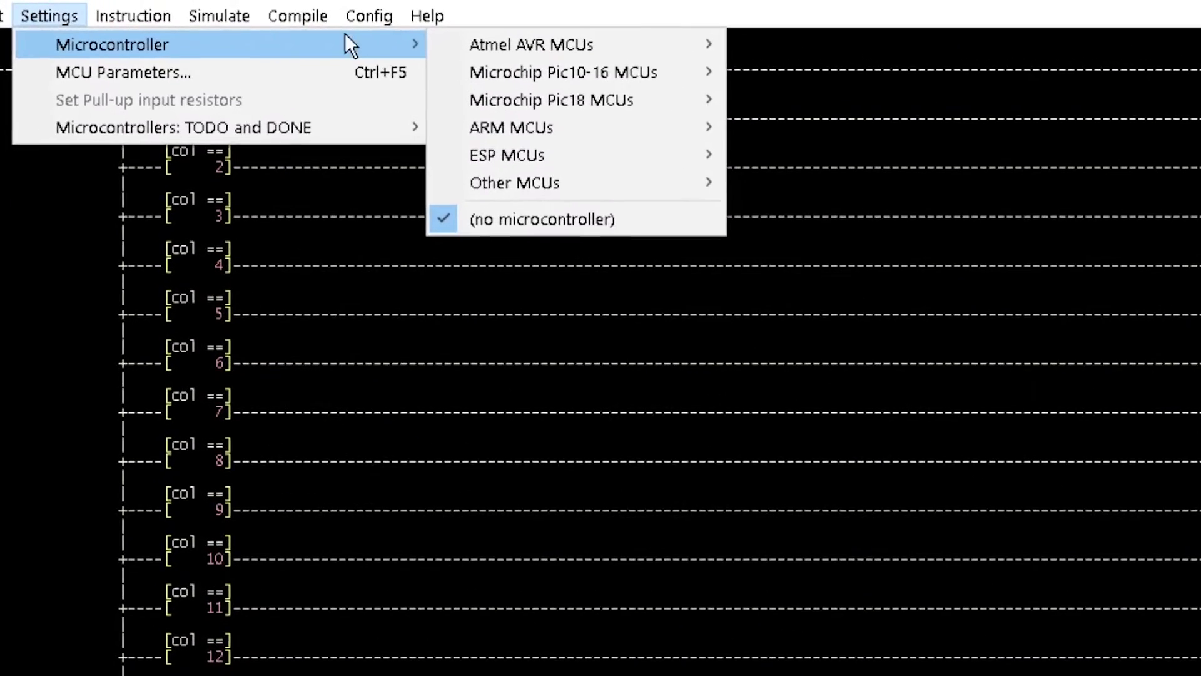
mouse_move(589, 48)
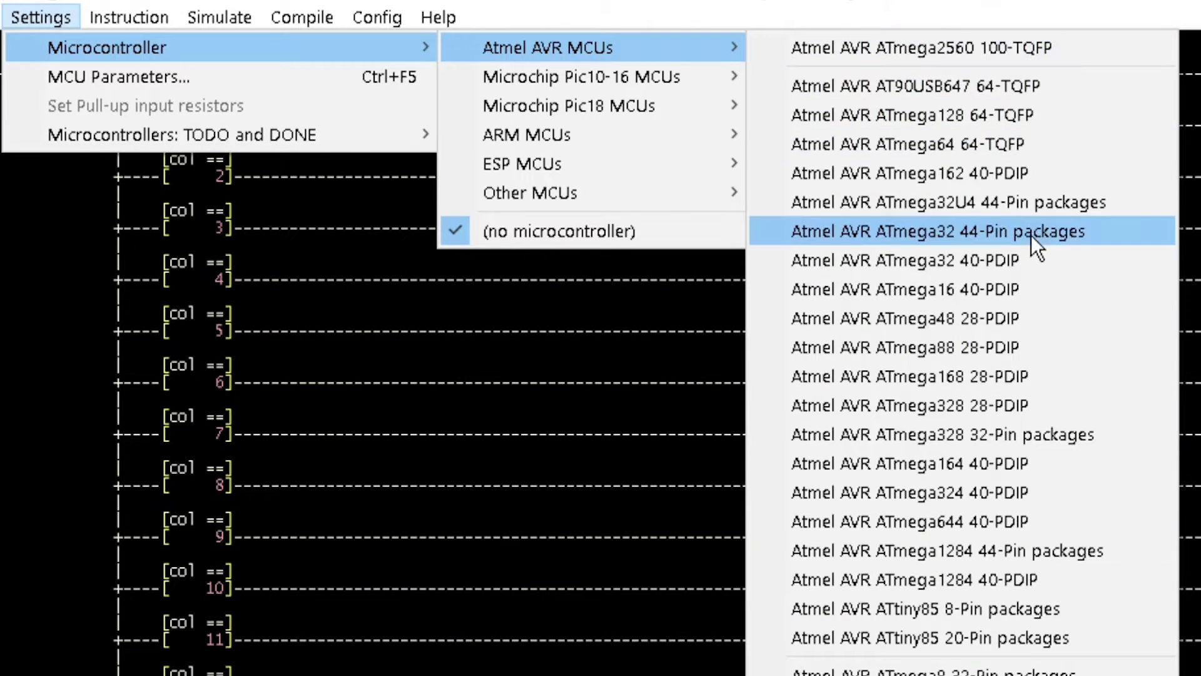
click(1015, 403)
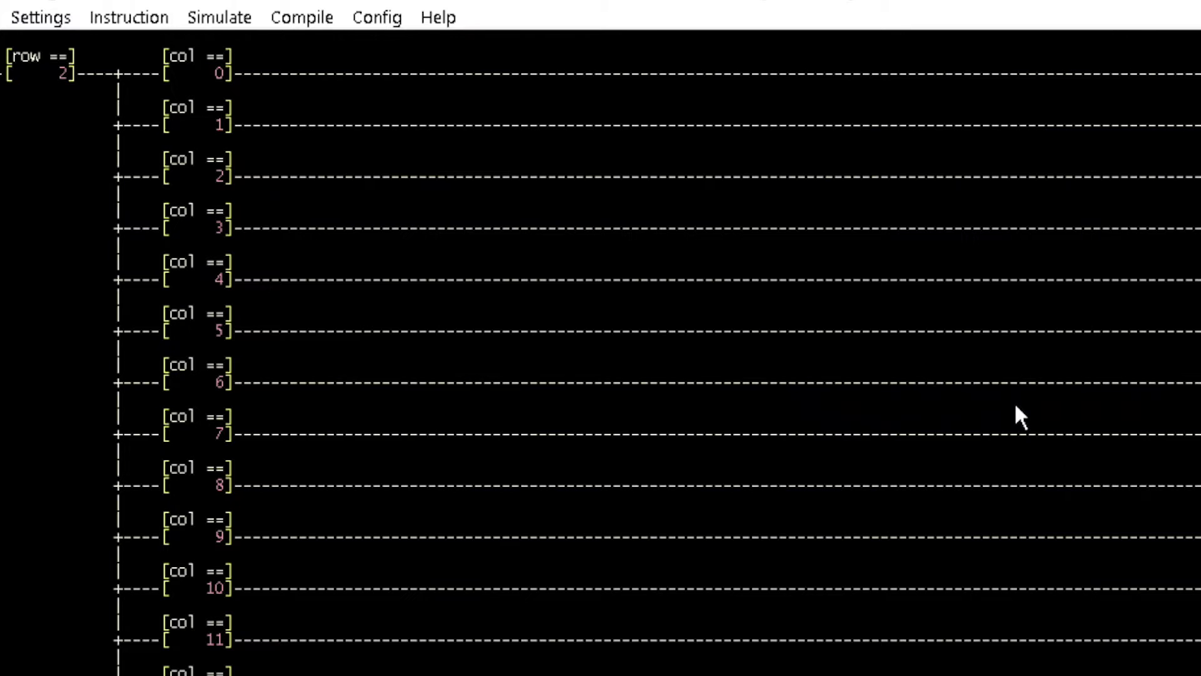
click(56, 20)
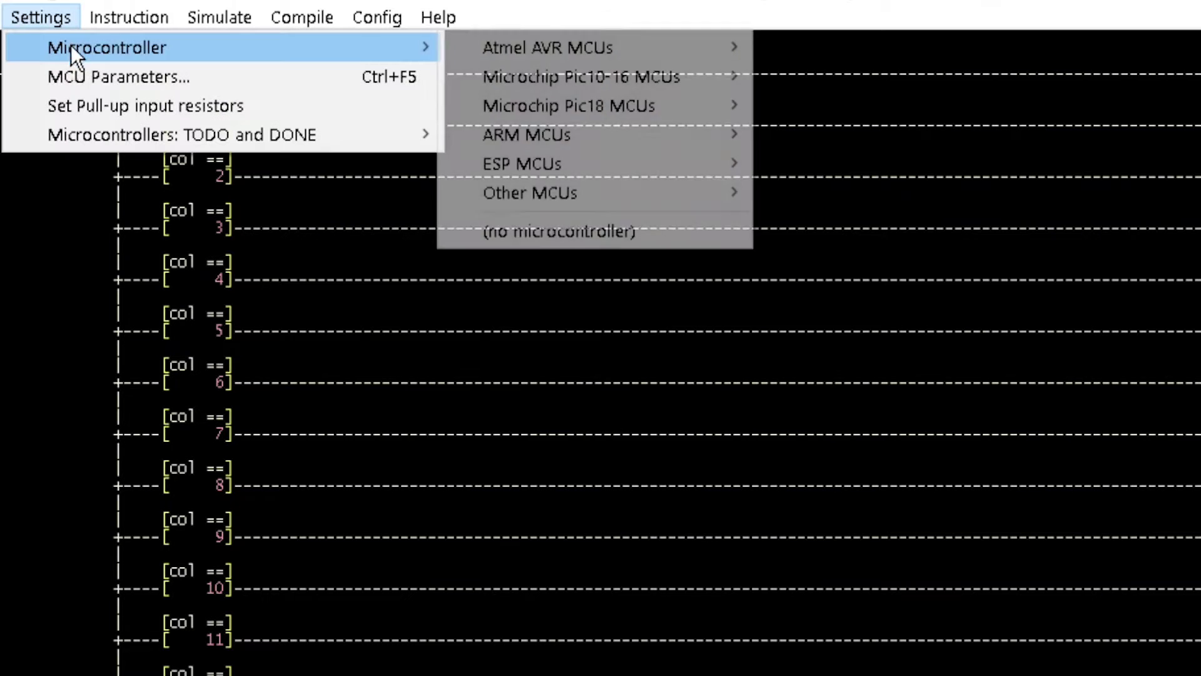
click(75, 77)
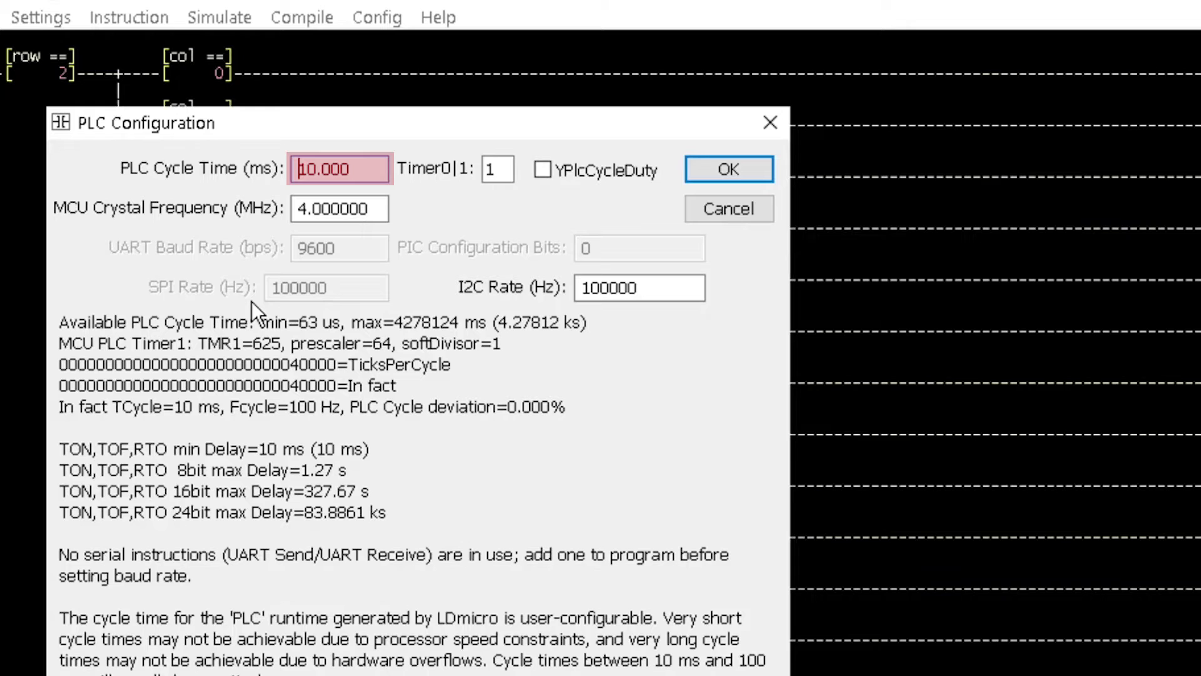
Step: Set the crystal frequency to 16000000 Hz and the I2C rate to 400000 Hz
click(307, 211)
key(BackSpace)
text(1)
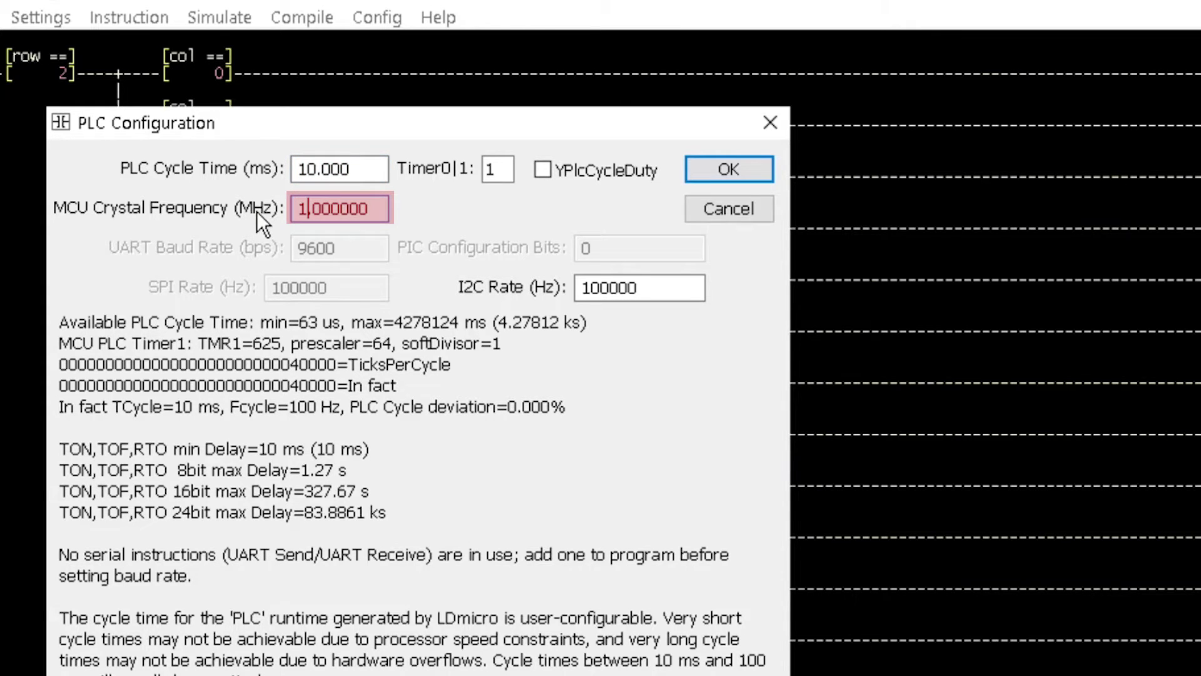
text(6)
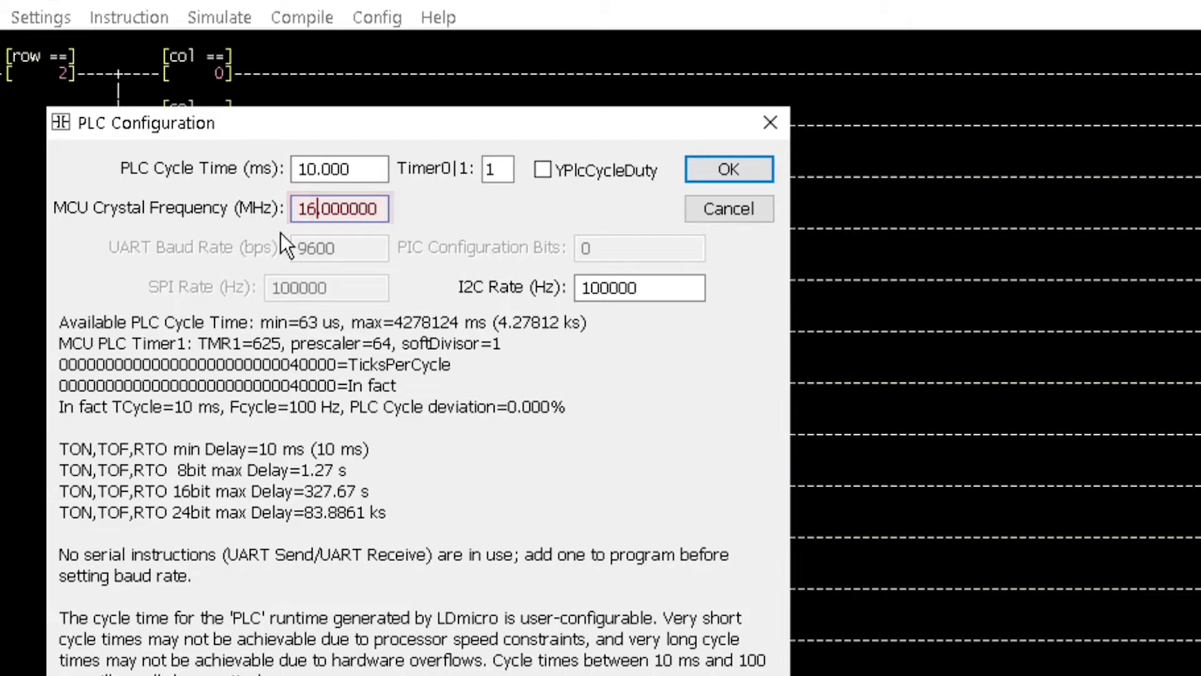
click(585, 287)
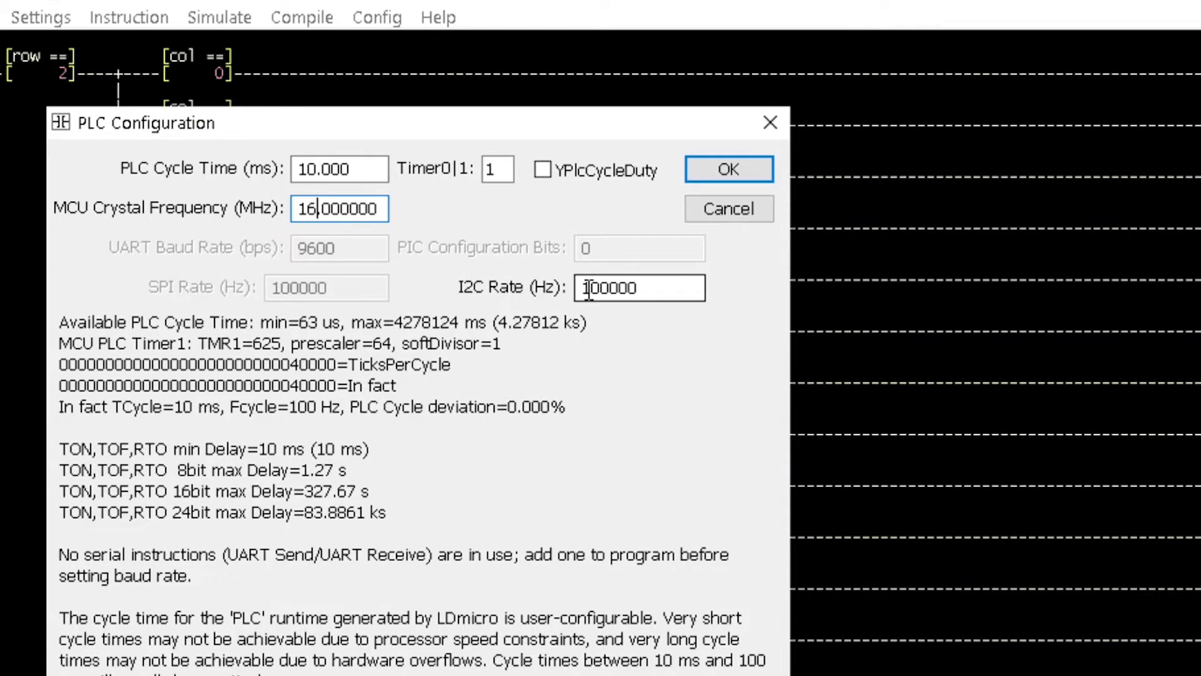
key(BackSpace)
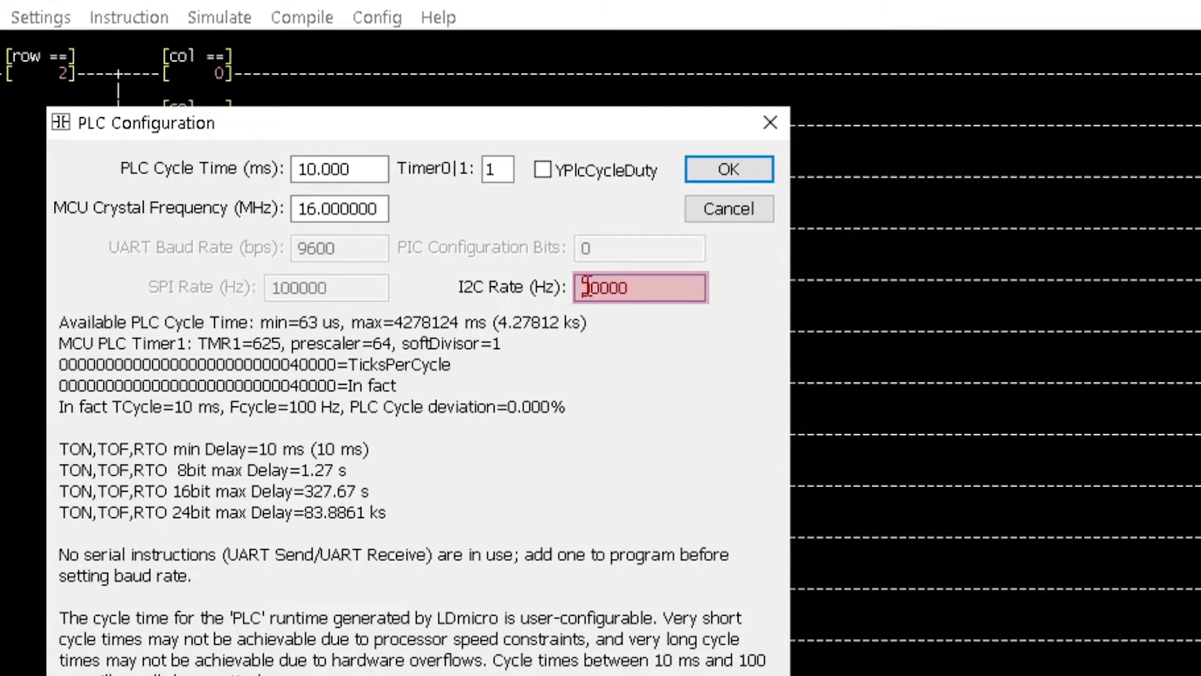
text(4)
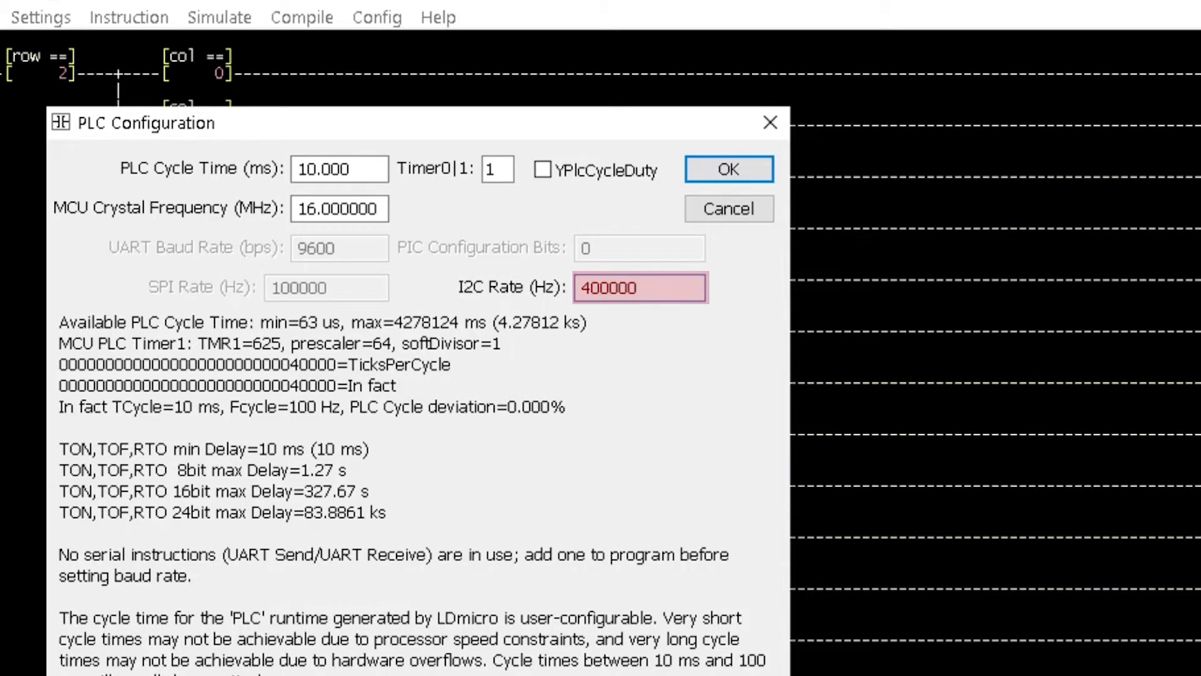
click(755, 165)
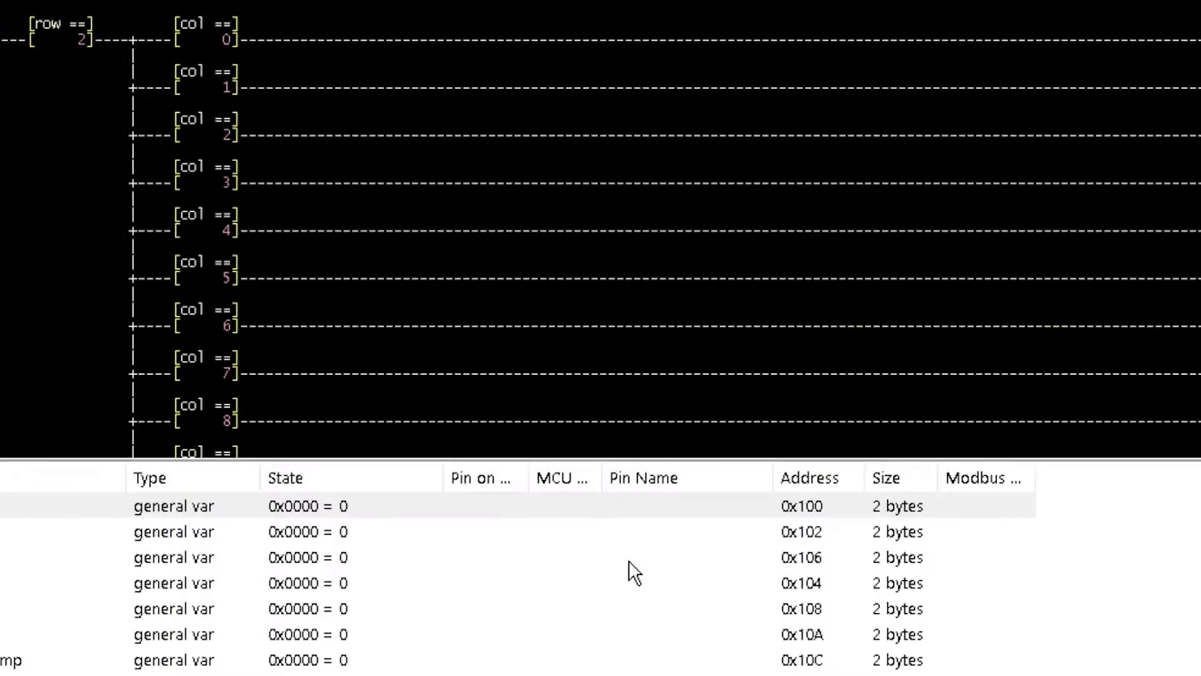
Step: Assign XqA0, XqB0, XqZ0 and YqDir0 to pins PD2, PD3, PD4 and PD5
double_click(485, 562)
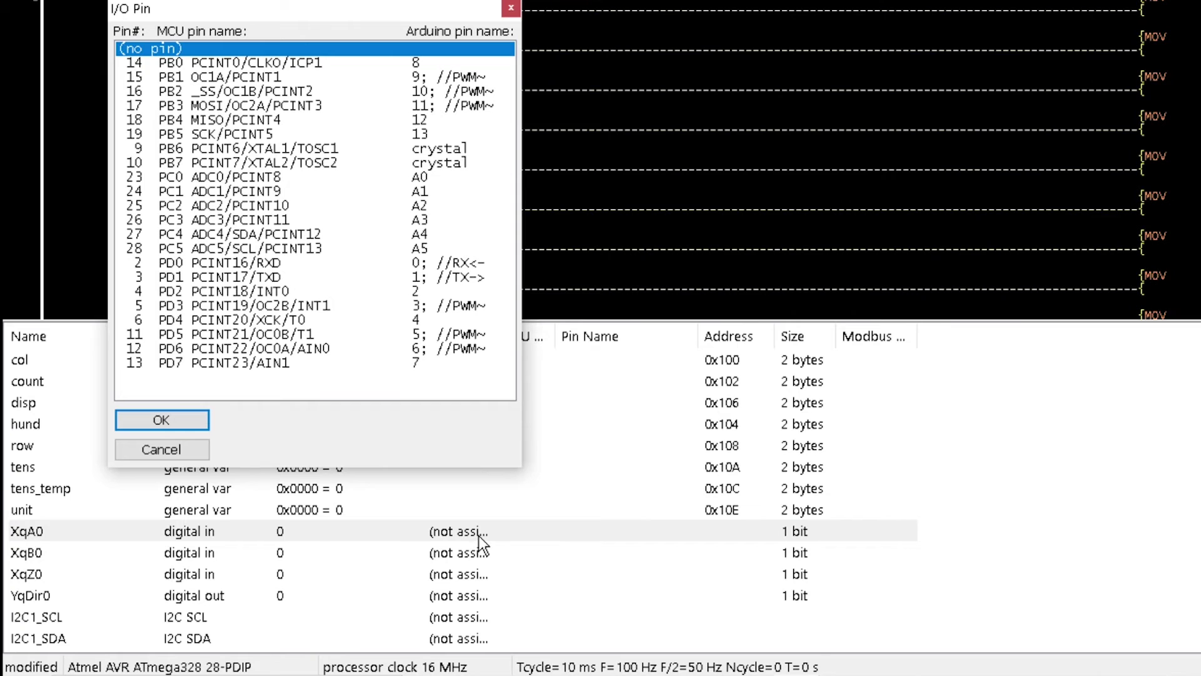
double_click(412, 293)
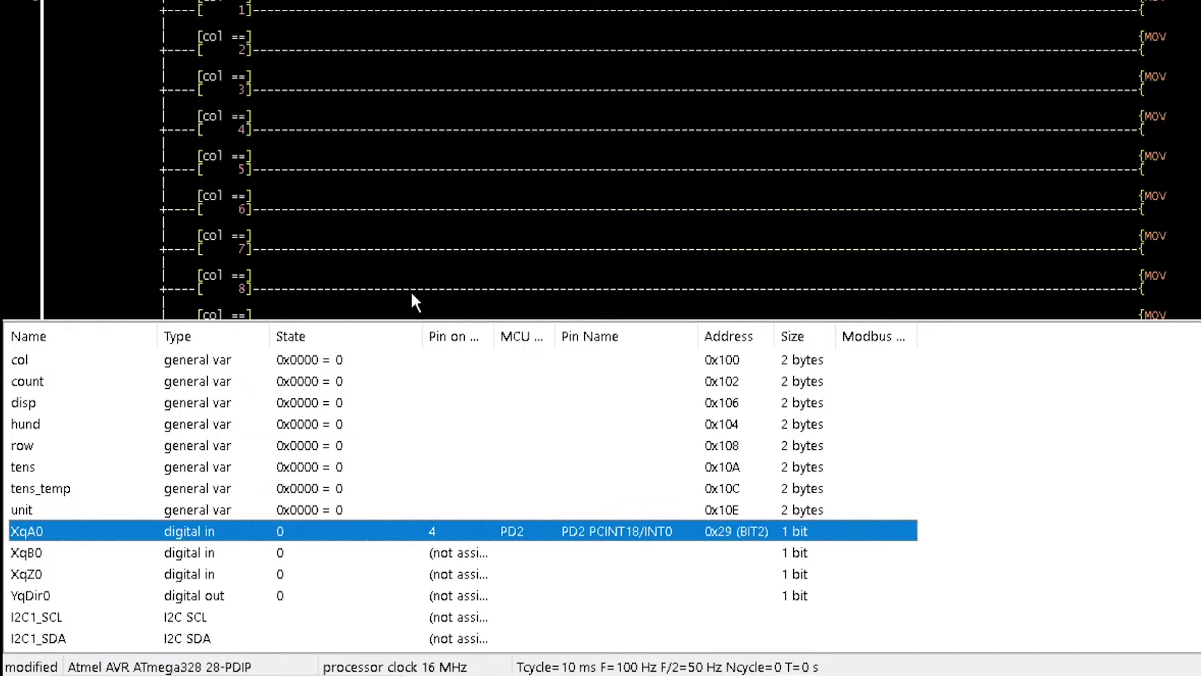
double_click(485, 556)
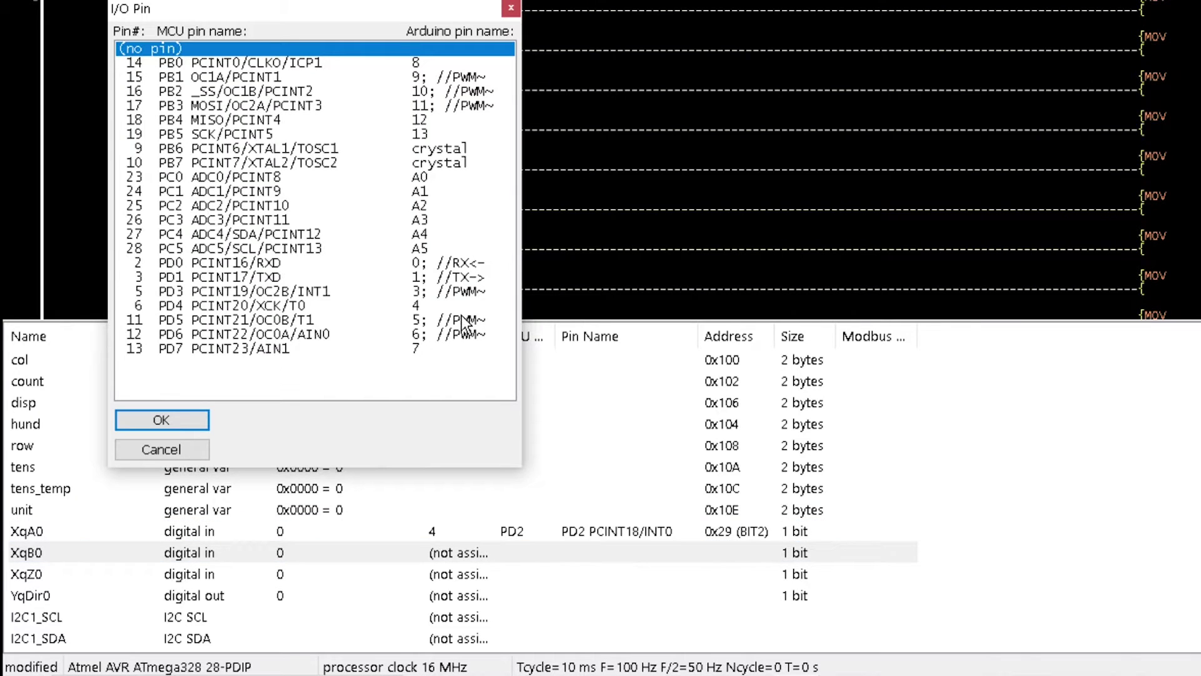
click(419, 290)
double_click(419, 290)
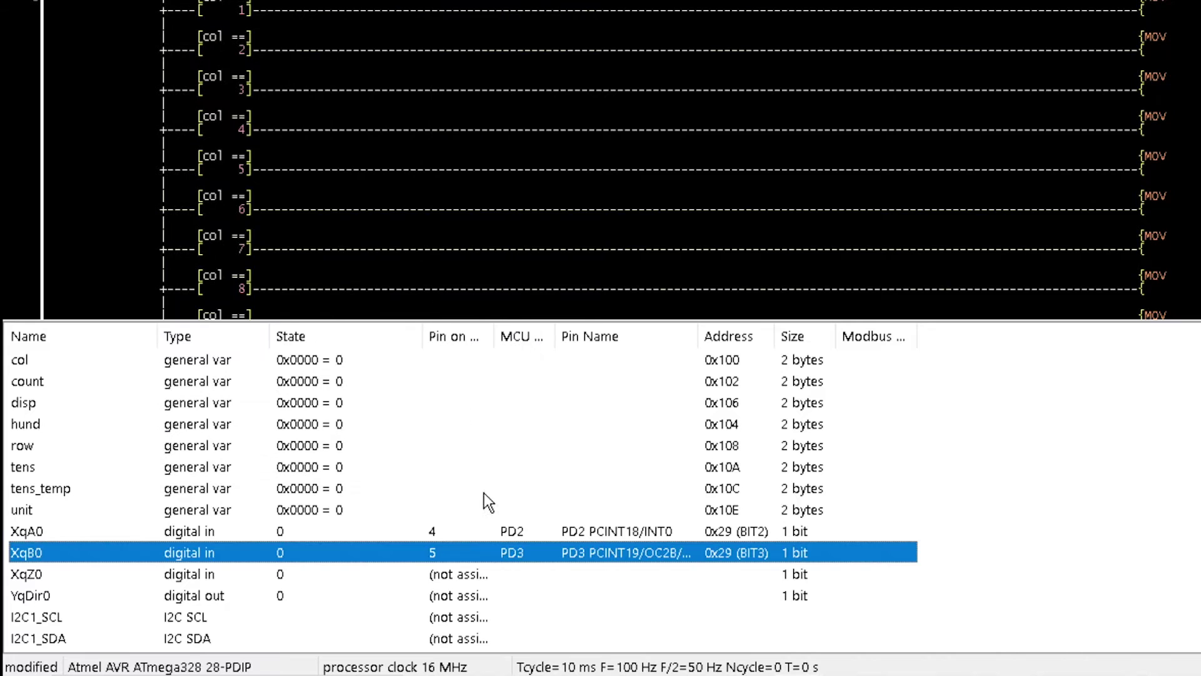
double_click(466, 575)
double_click(411, 292)
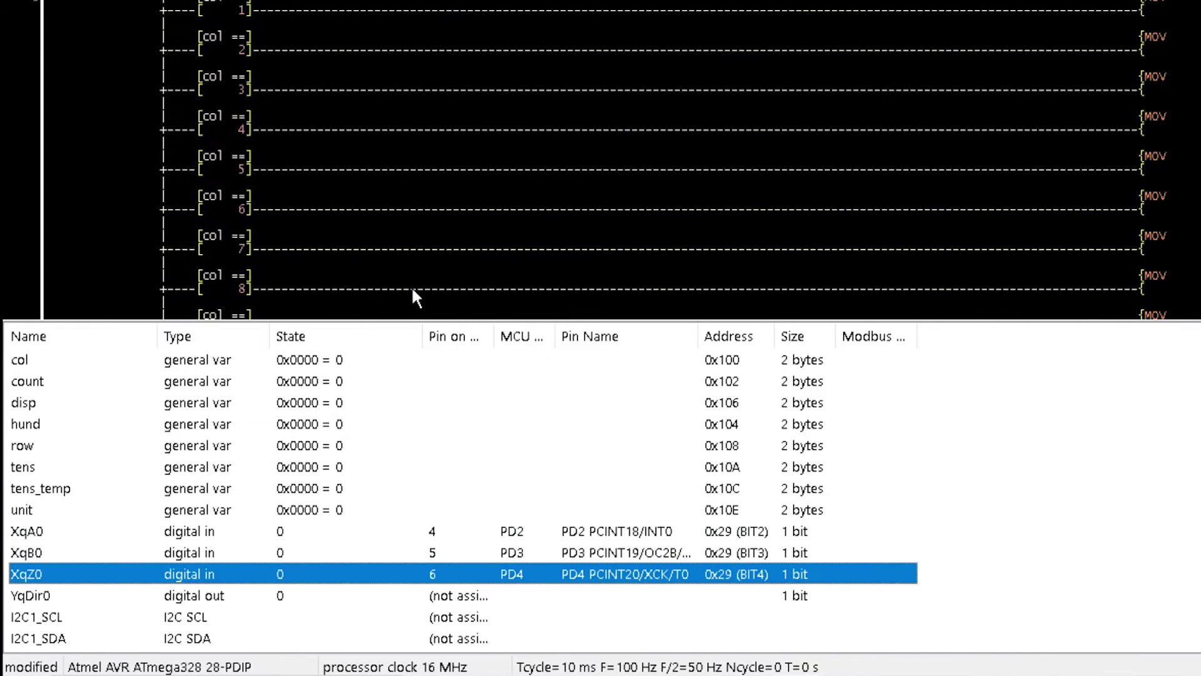
double_click(470, 598)
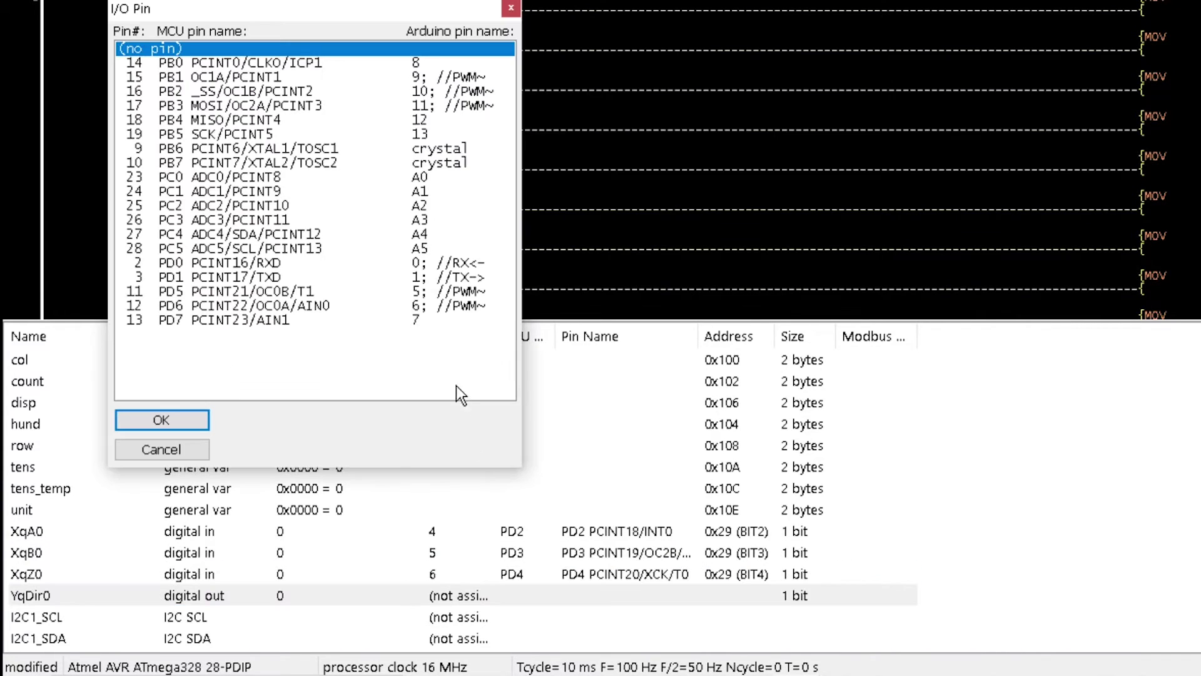
double_click(426, 291)
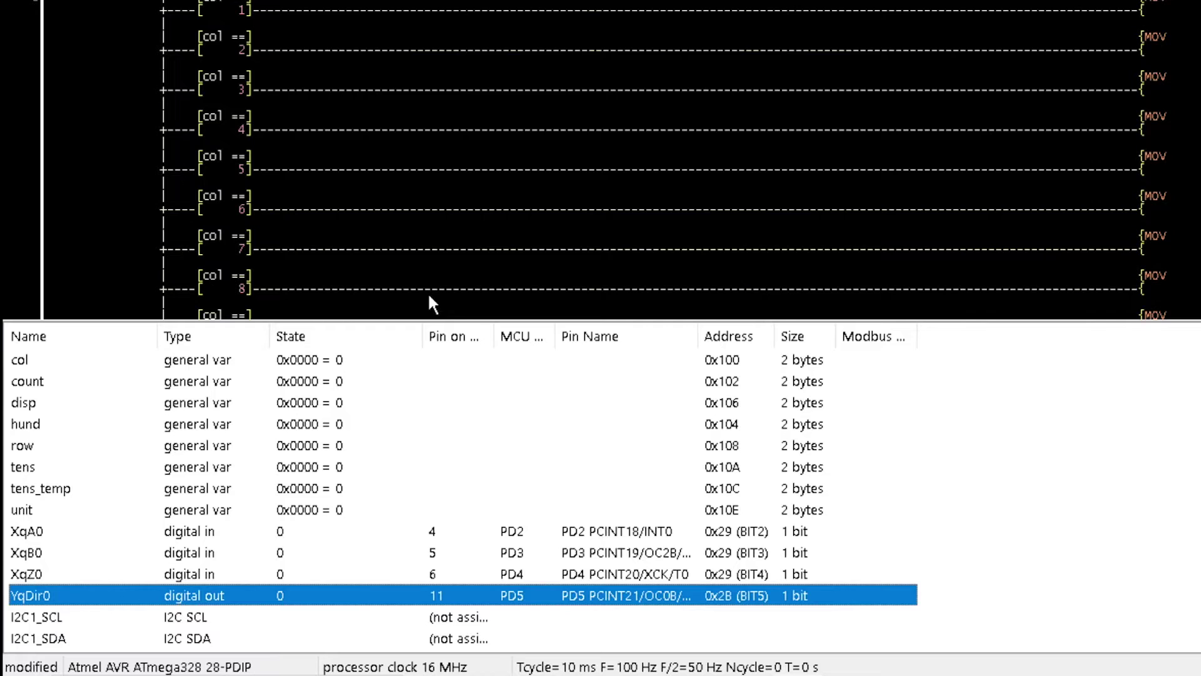
Step: Assign I2C1_SCL to pin 28 (PC5) and I2C1_SDA to pin 27 (PC4)
double_click(474, 619)
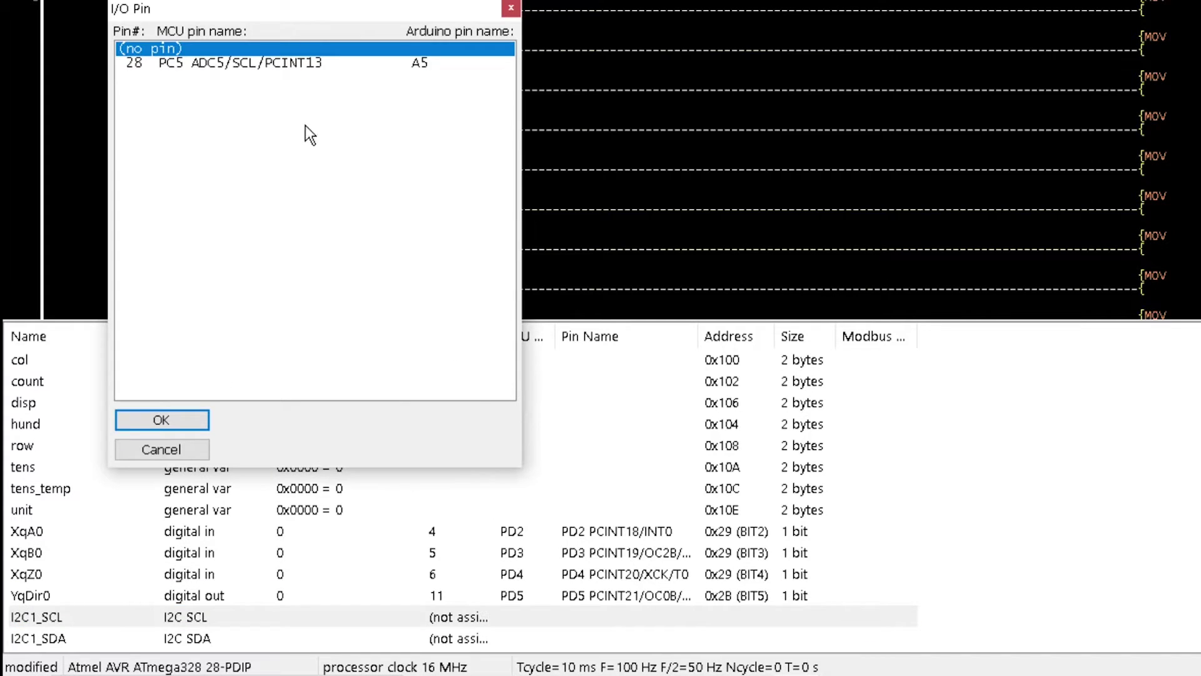
double_click(295, 65)
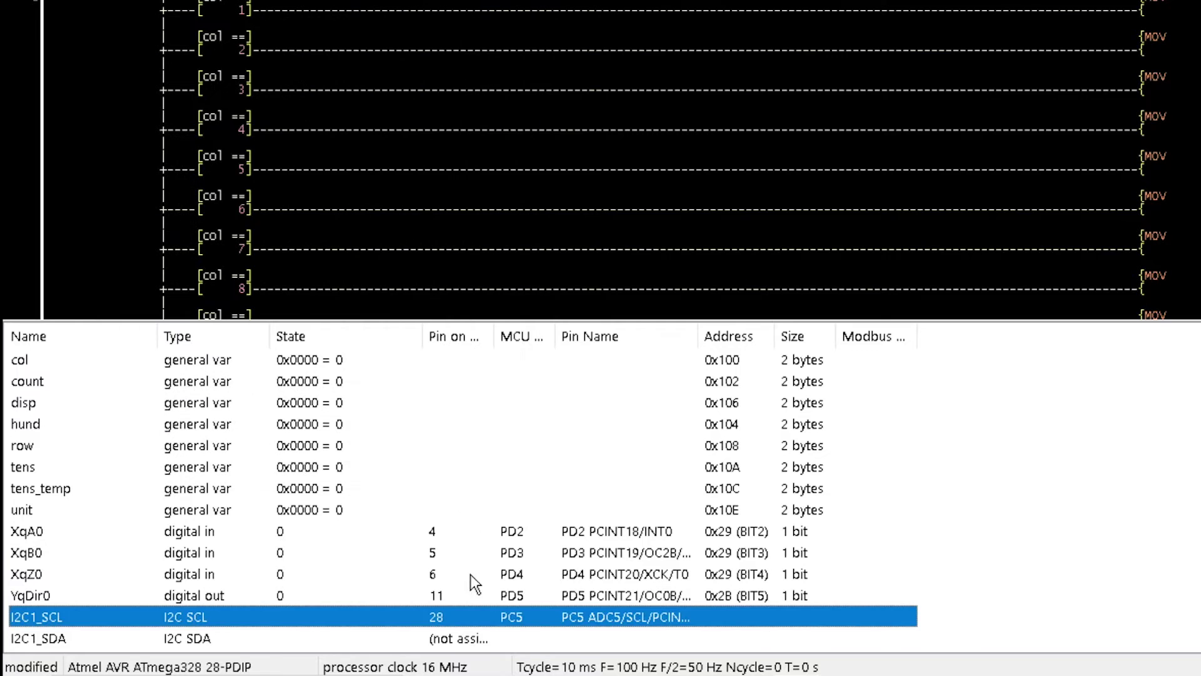
double_click(471, 641)
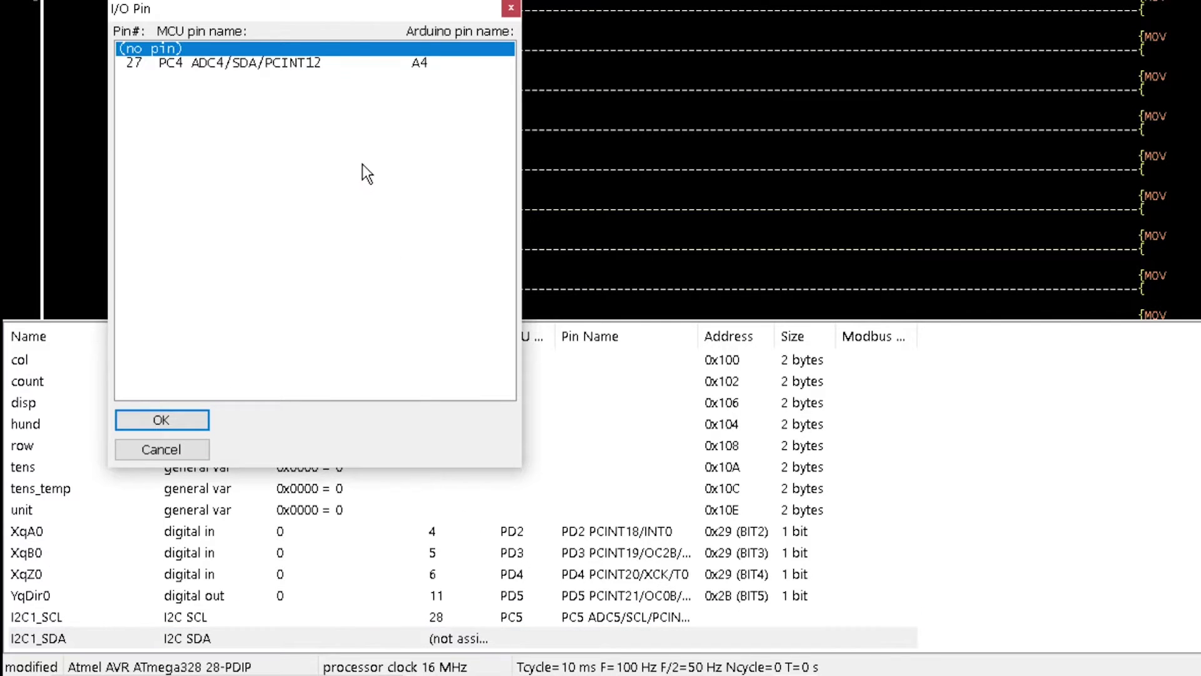
double_click(337, 60)
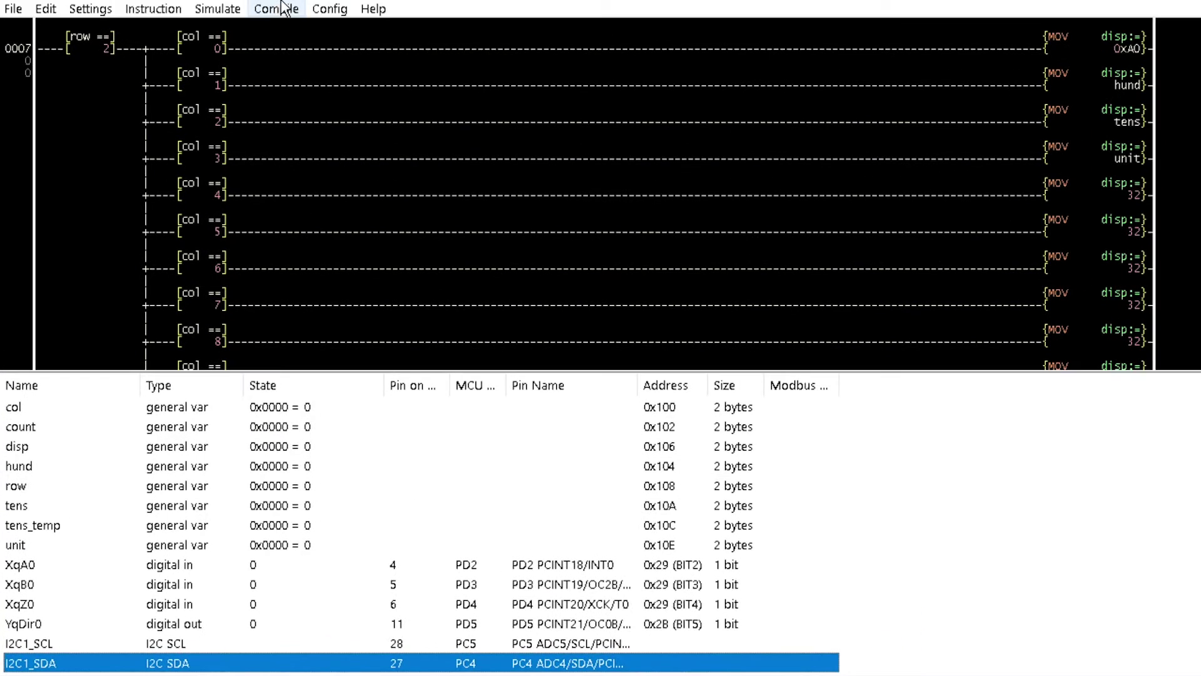
Step: Generate and build the Atmel AVR-GCC C code, then upload it with flashMcu
click(279, 9)
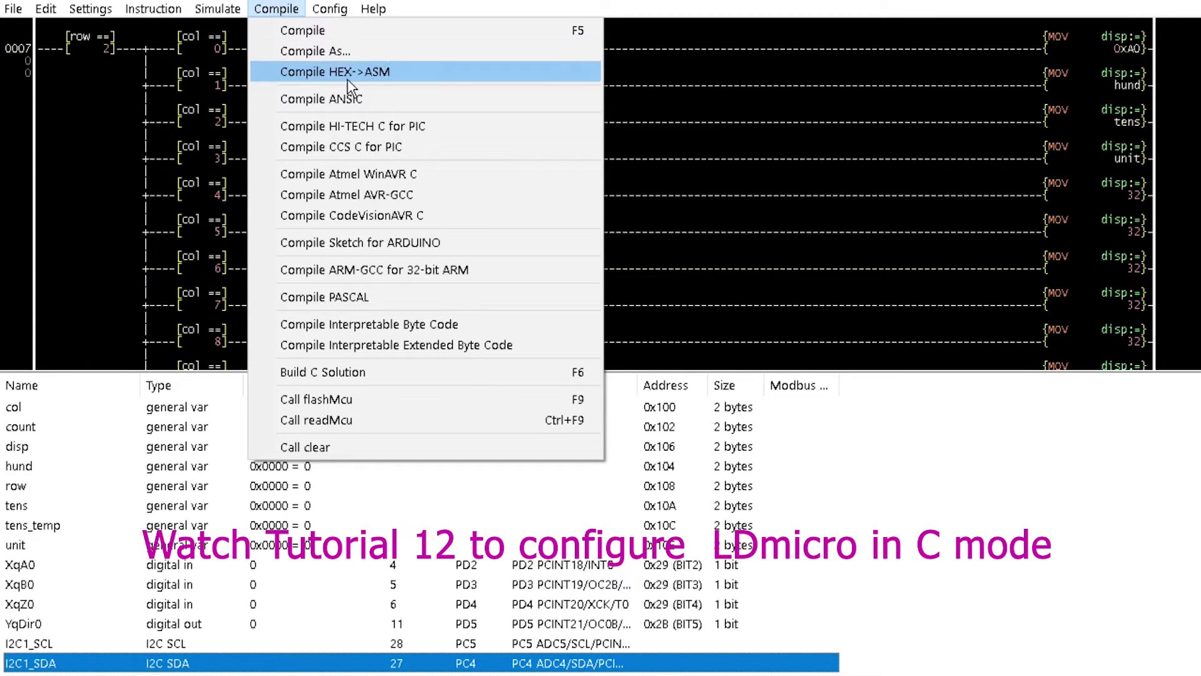
click(393, 194)
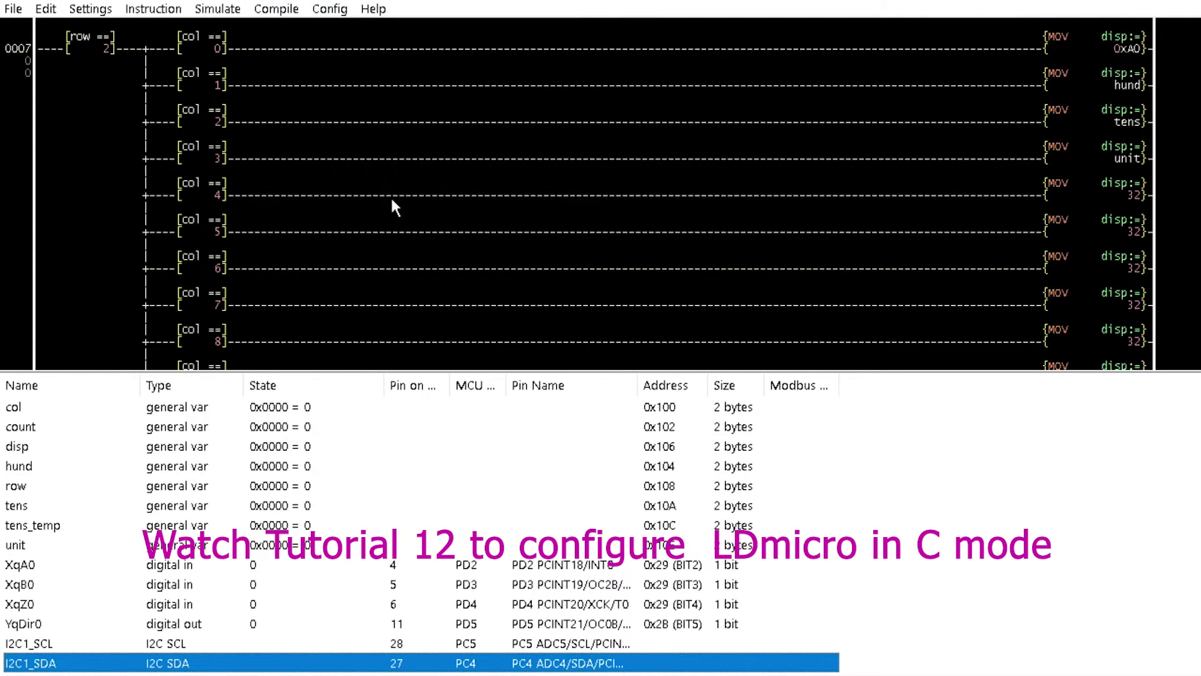
click(272, 11)
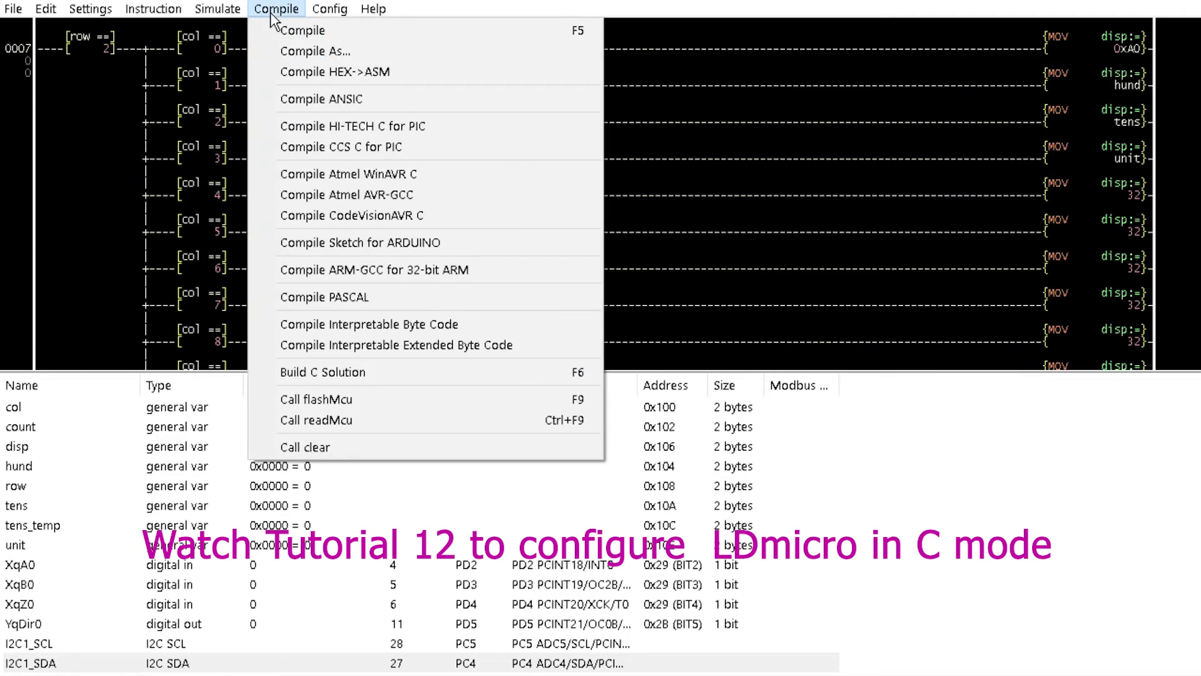
click(368, 372)
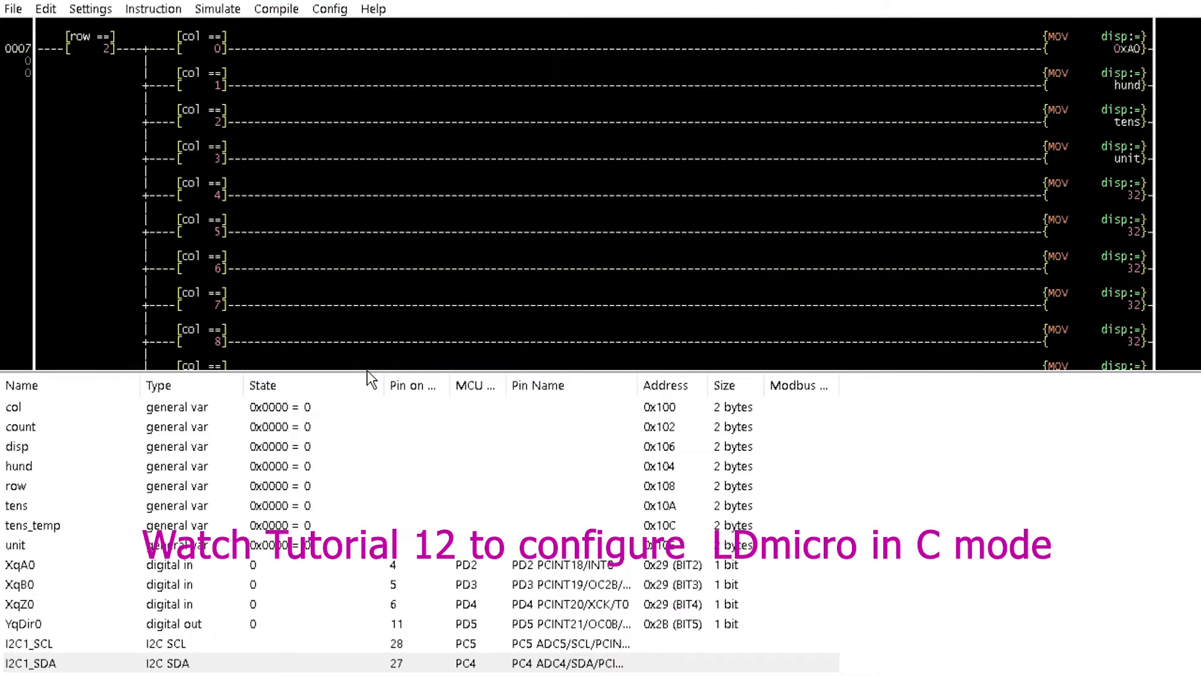
click(274, 8)
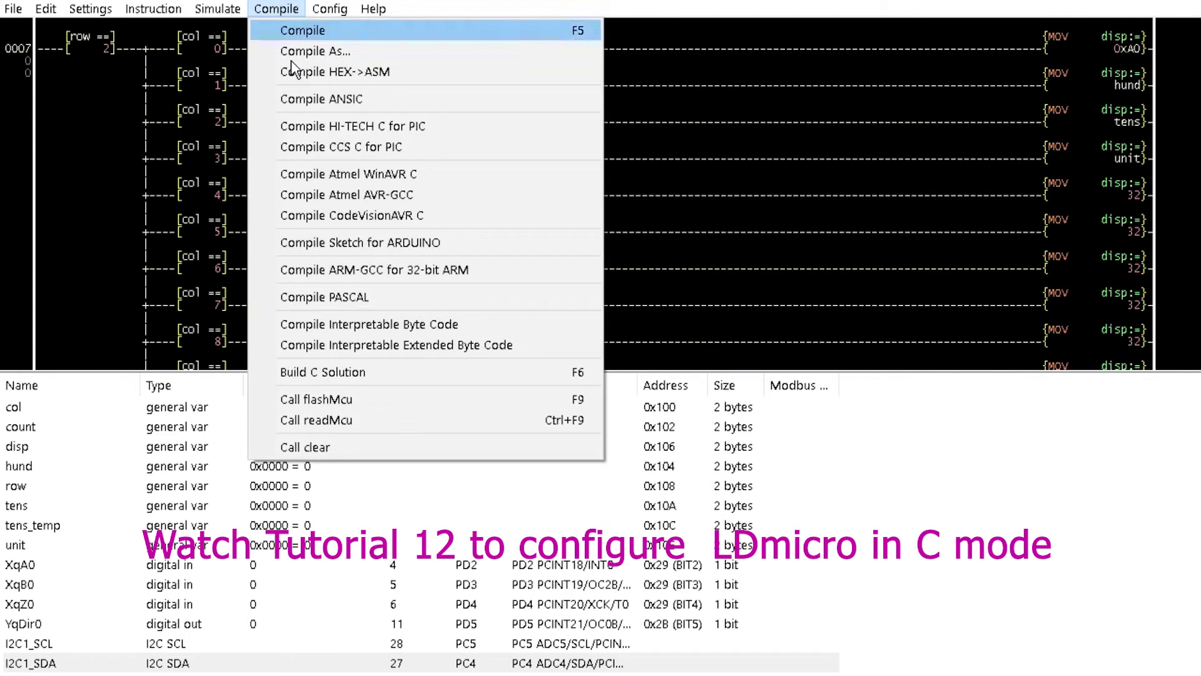
click(363, 396)
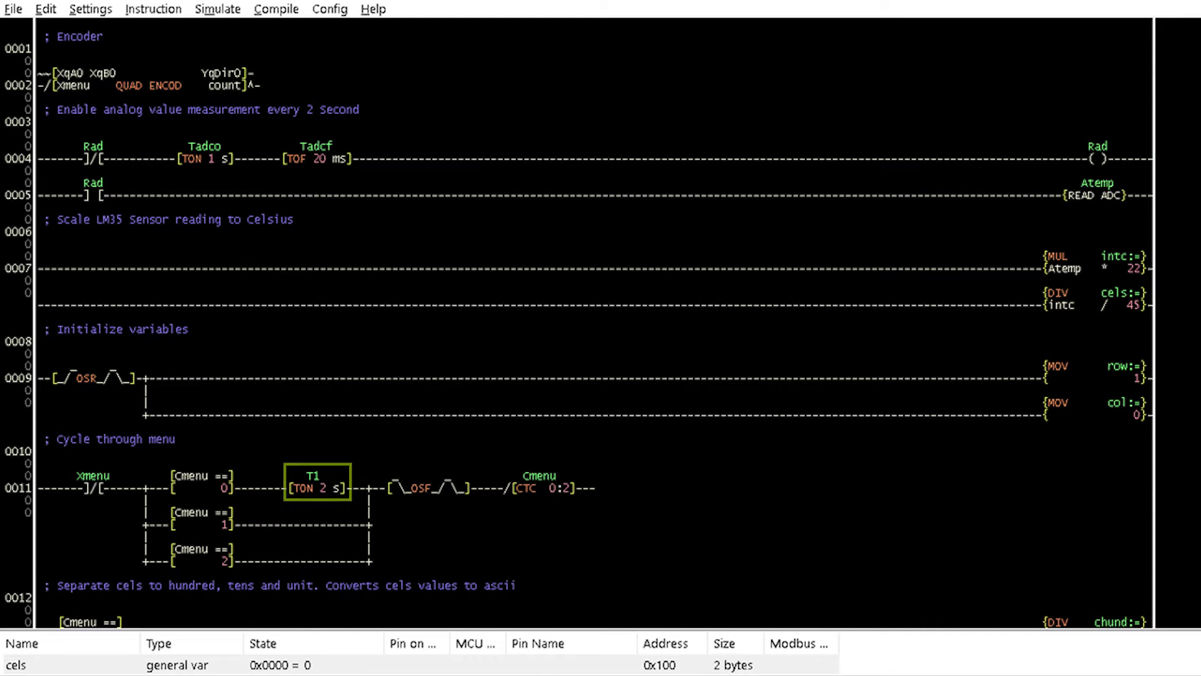
scroll(601, 319, down, 7)
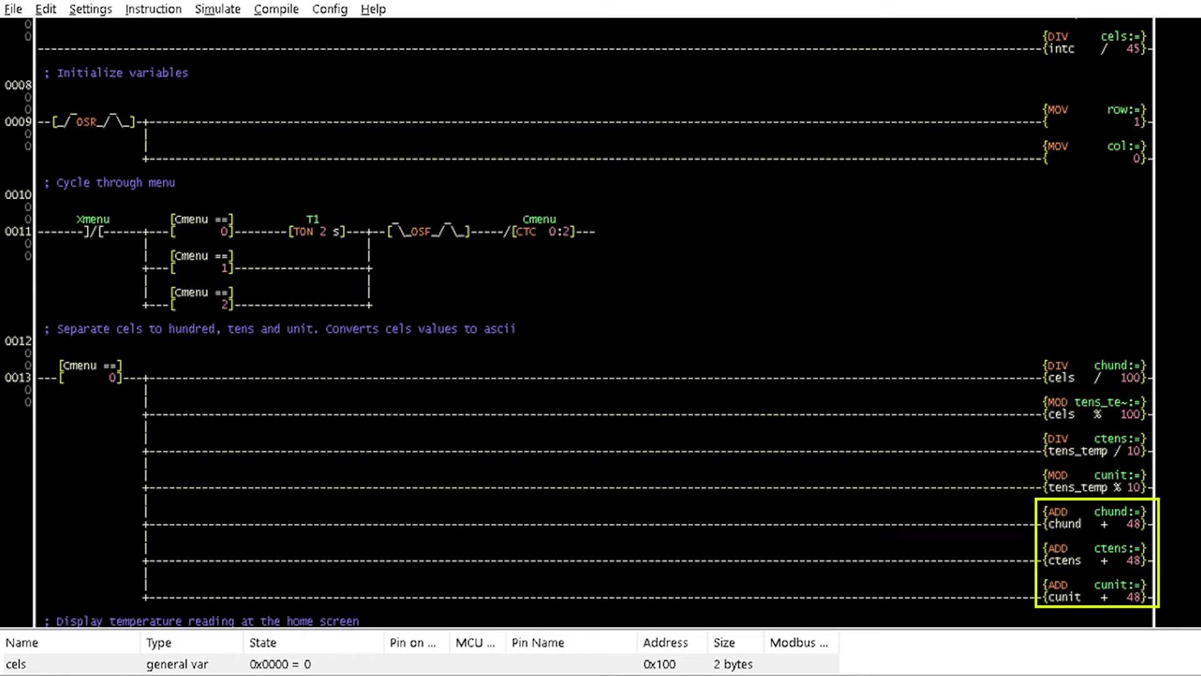
scroll(602, 320, down, 10)
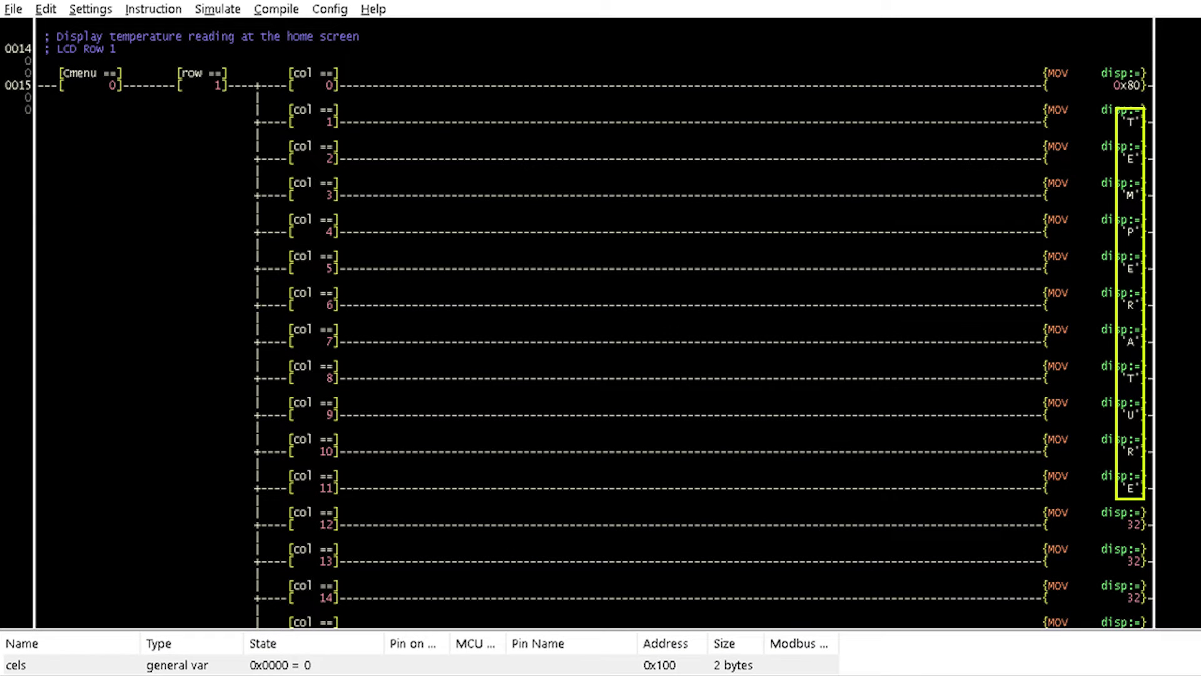
scroll(601, 320, down, 10)
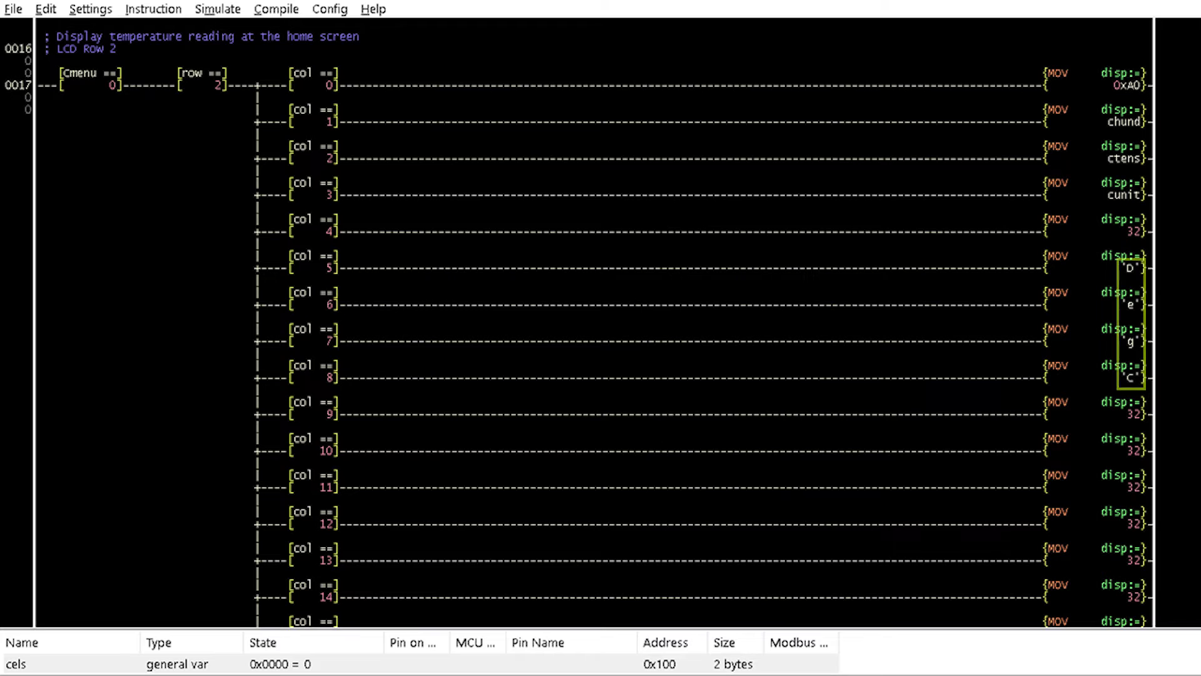
scroll(601, 319, down, 10)
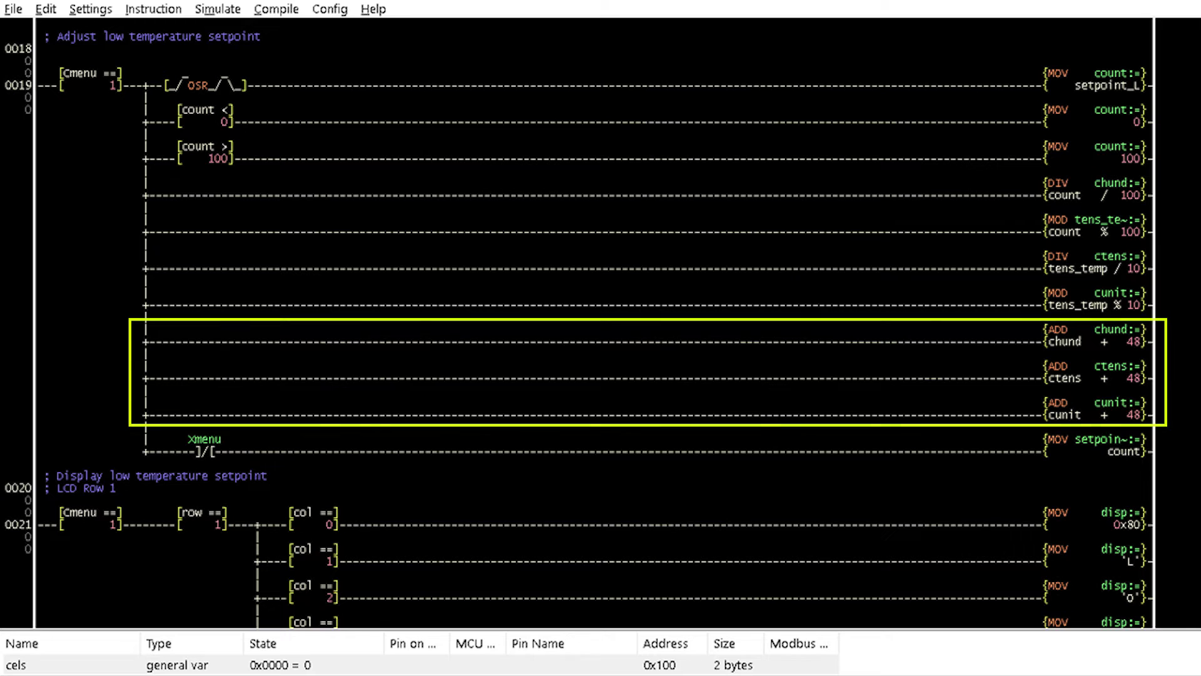
scroll(601, 329, down, 4)
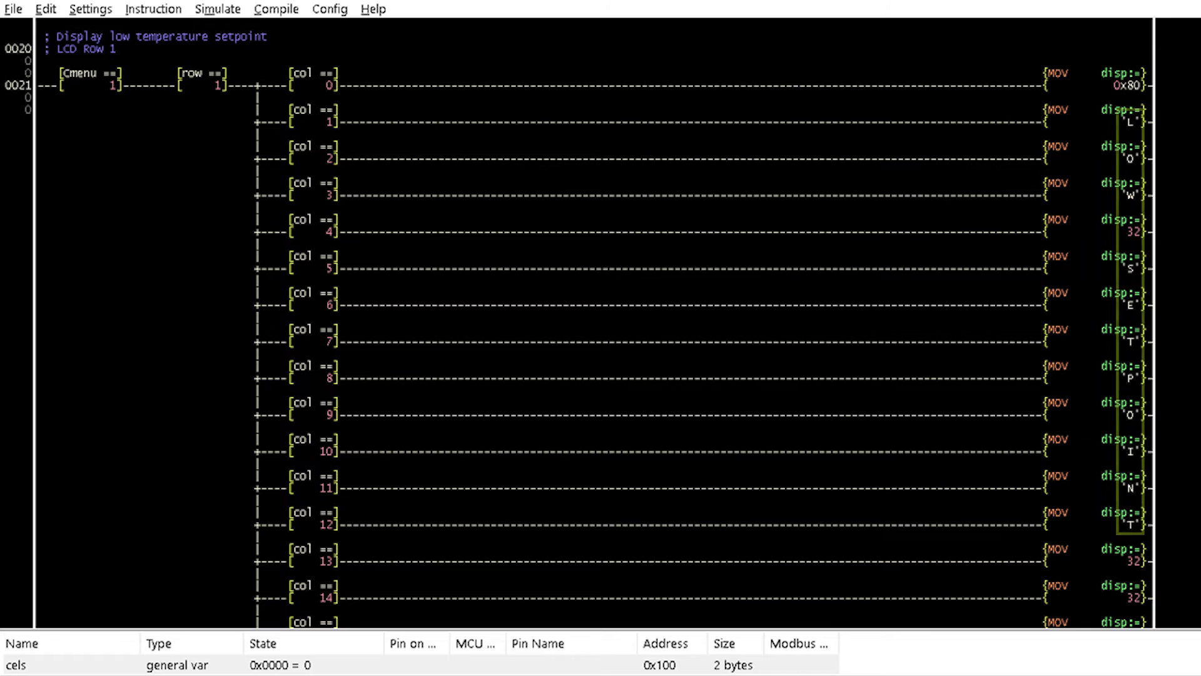
scroll(601, 328, down, 10)
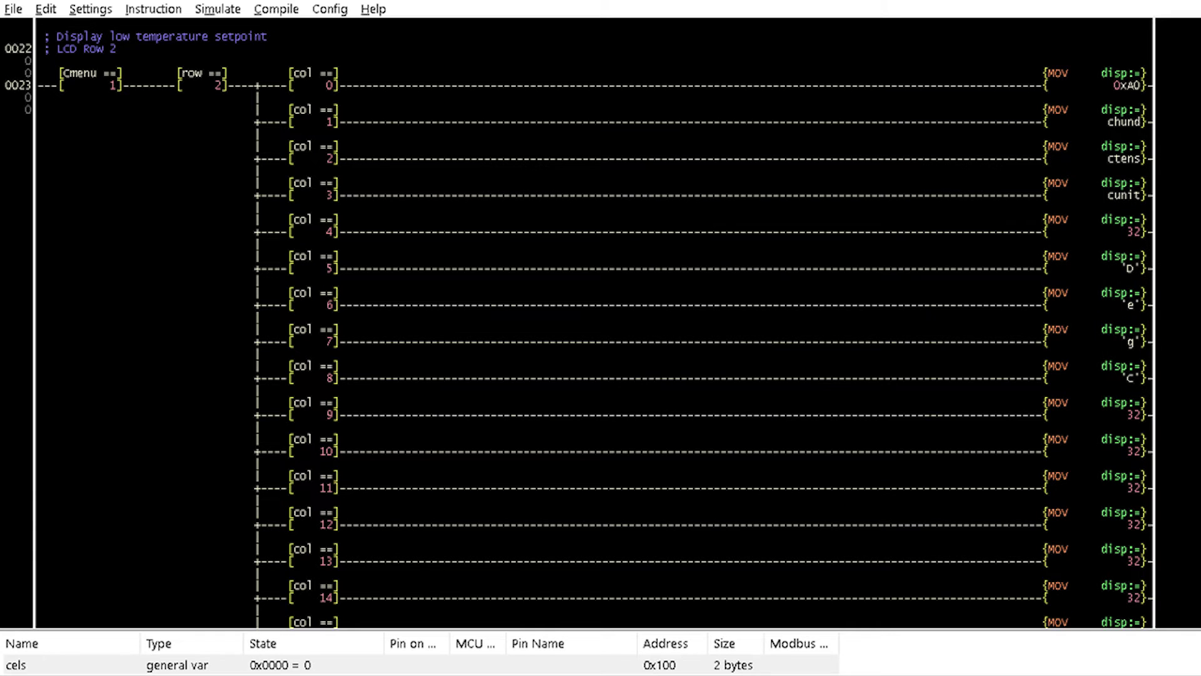
scroll(601, 329, down, 10)
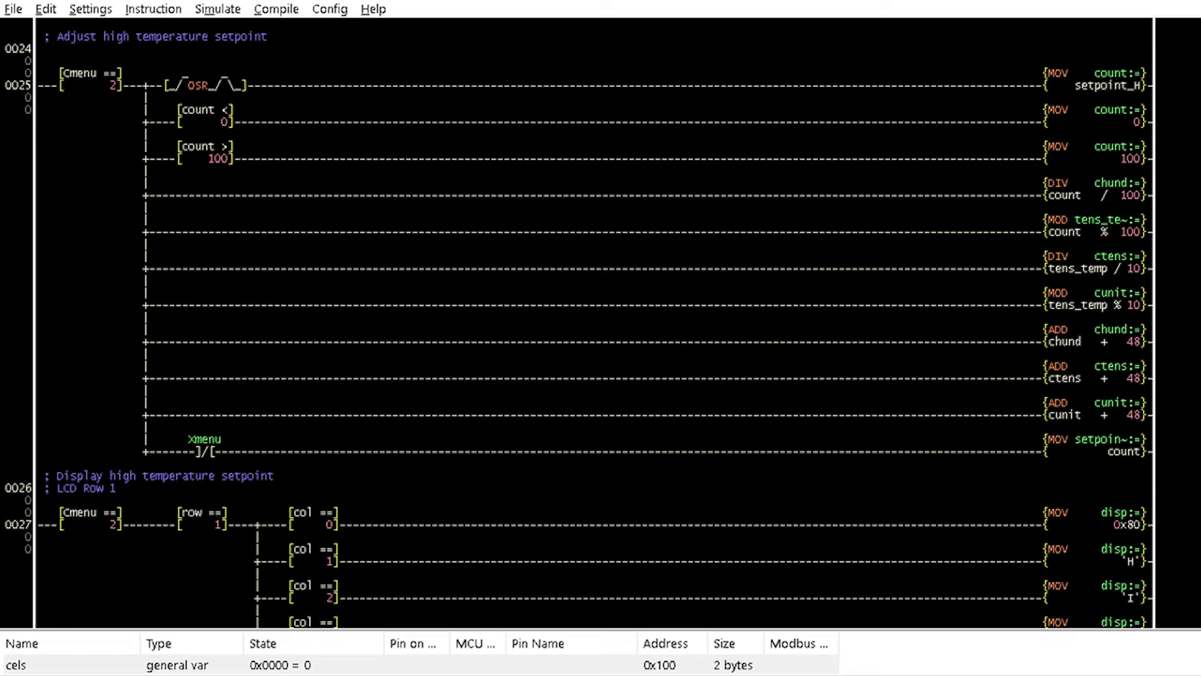
scroll(600, 329, down, 5)
scroll(600, 329, down, 5)
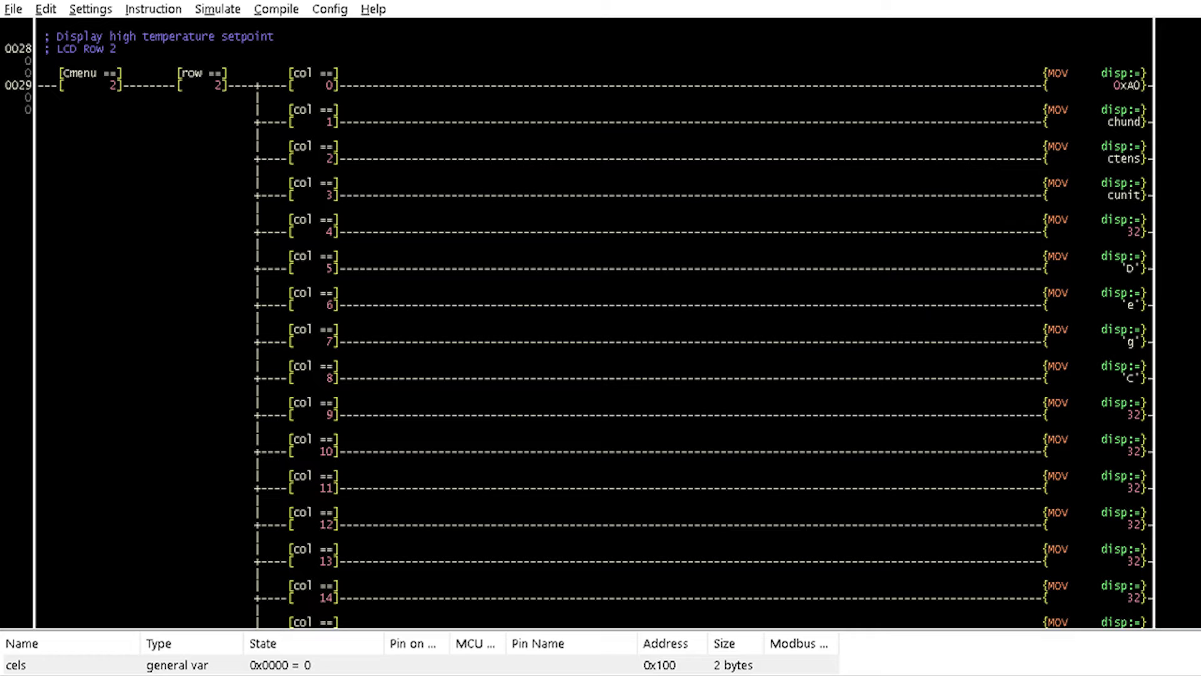
scroll(601, 329, down, 5)
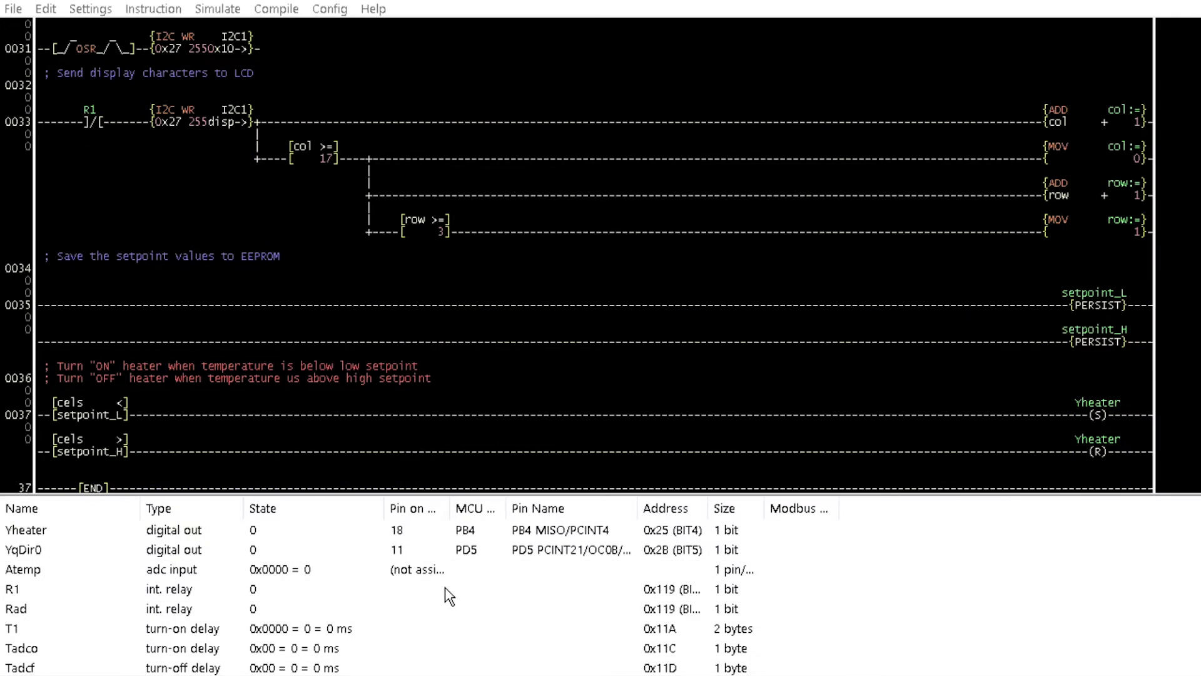
Step: Put the Atemp analog input on PC0 (ADC0/PCINT8)
double_click(444, 569)
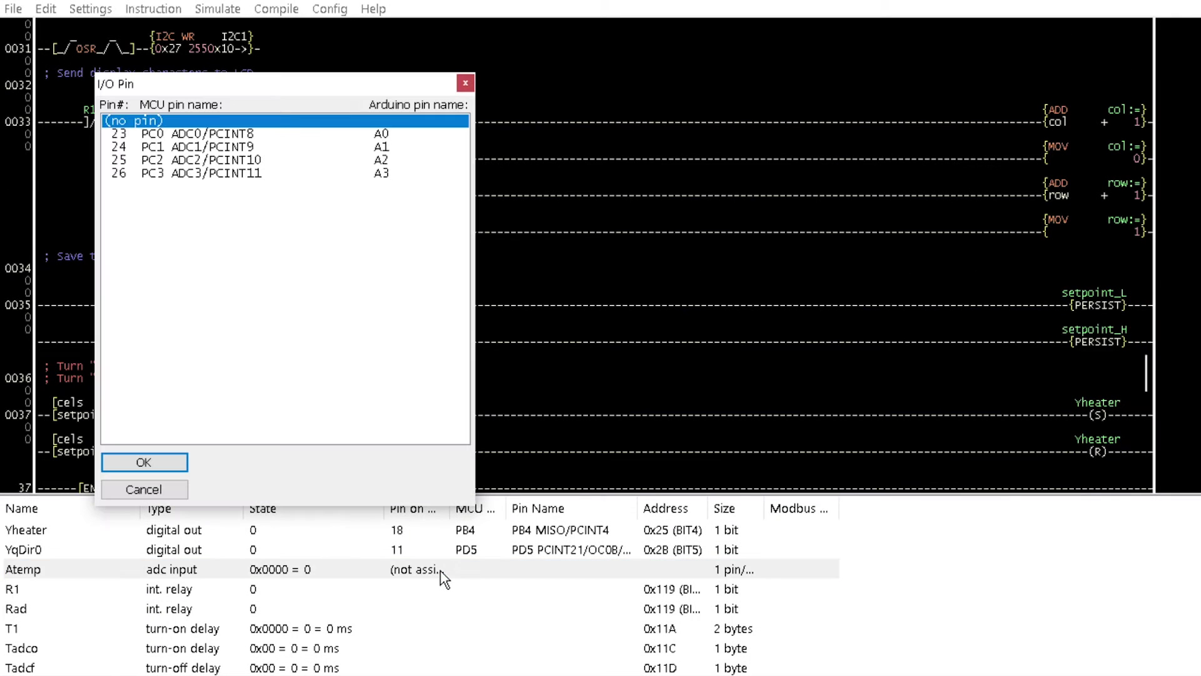
double_click(267, 134)
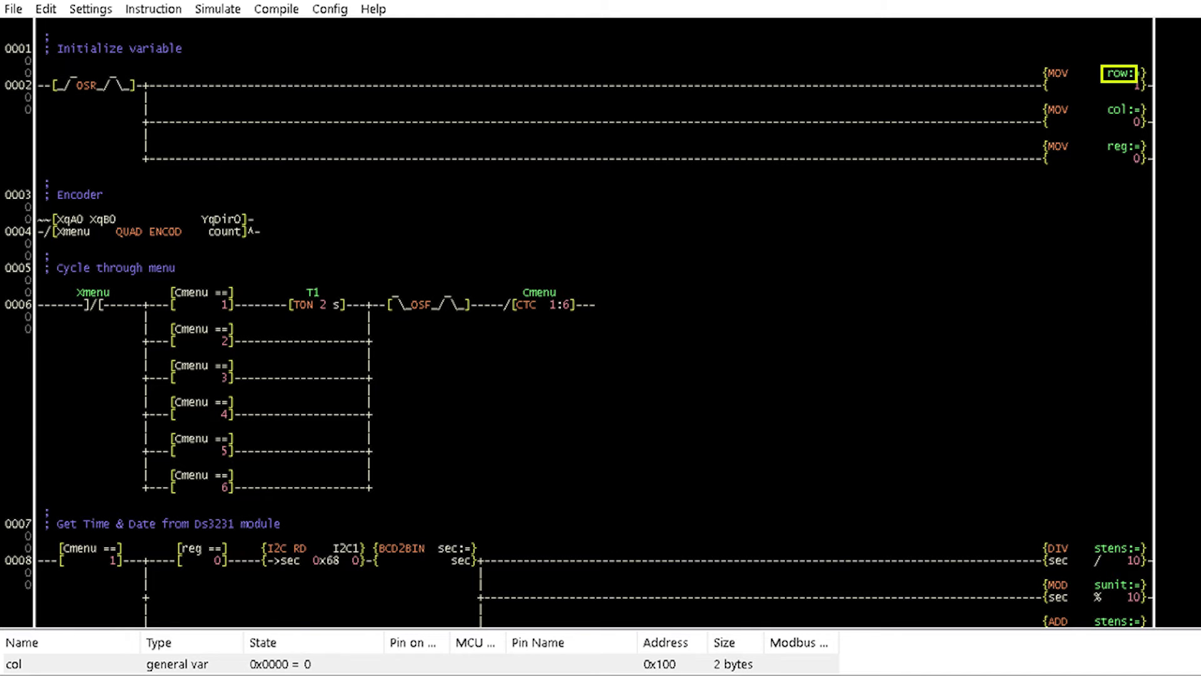
key(Down)
key(Down)
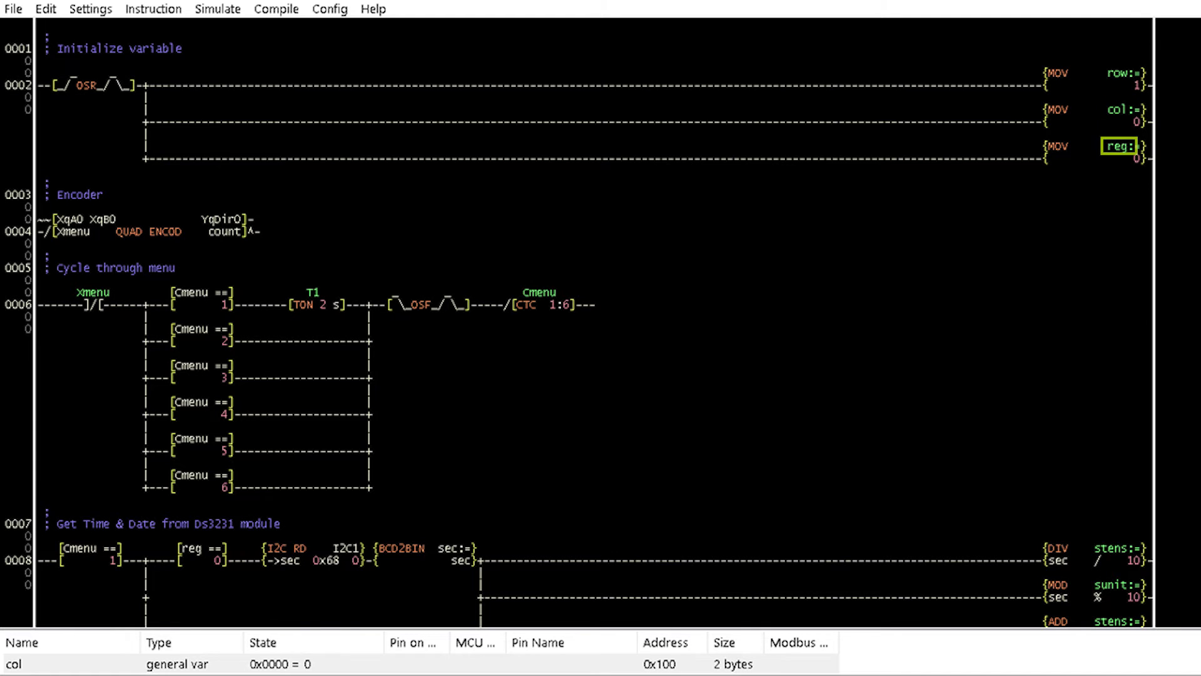
key(Down)
key(Down)
key(Down)
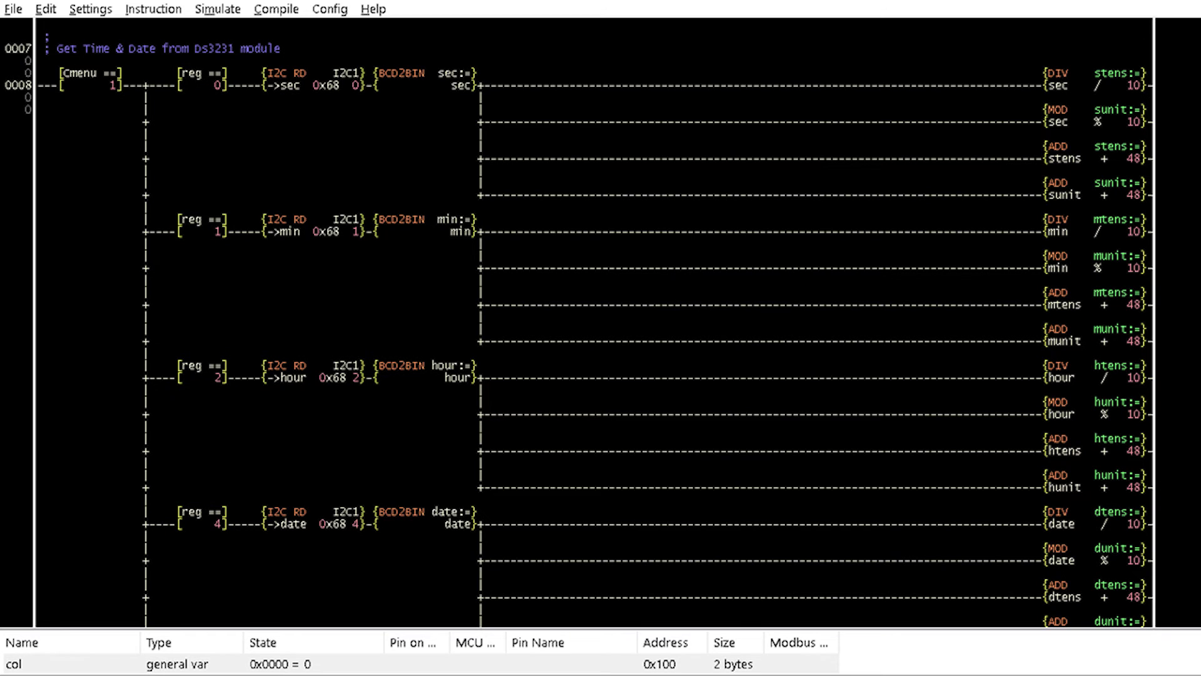
scroll(600, 320, down, 10)
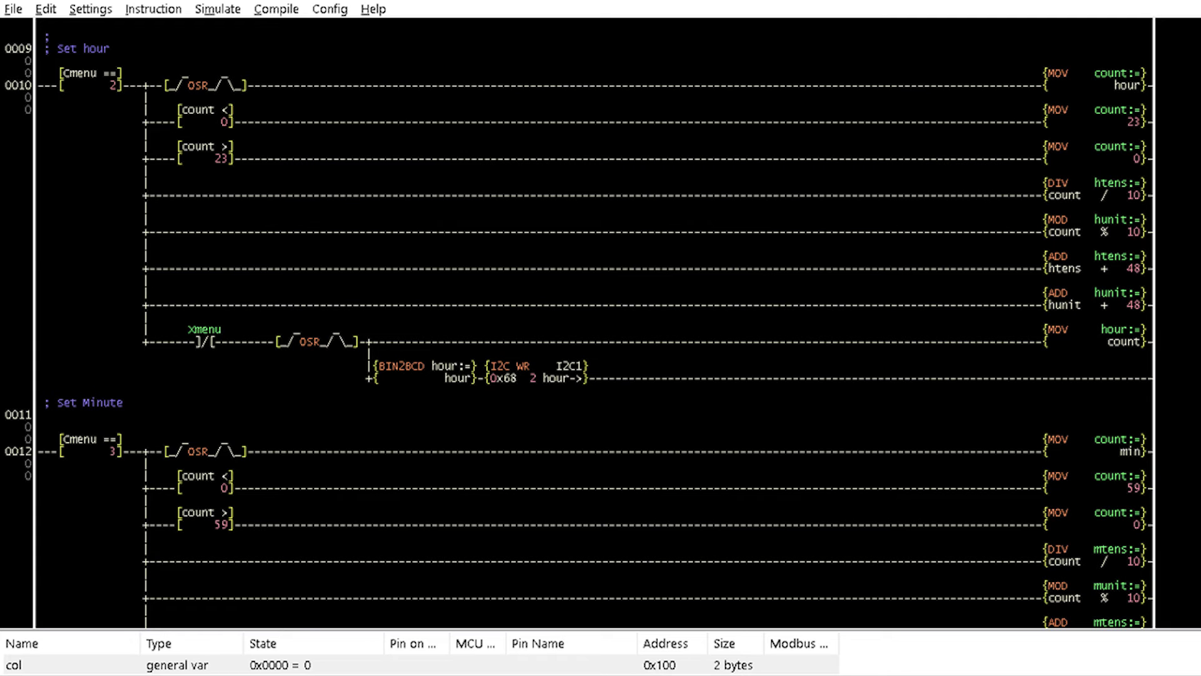
scroll(601, 320, down, 10)
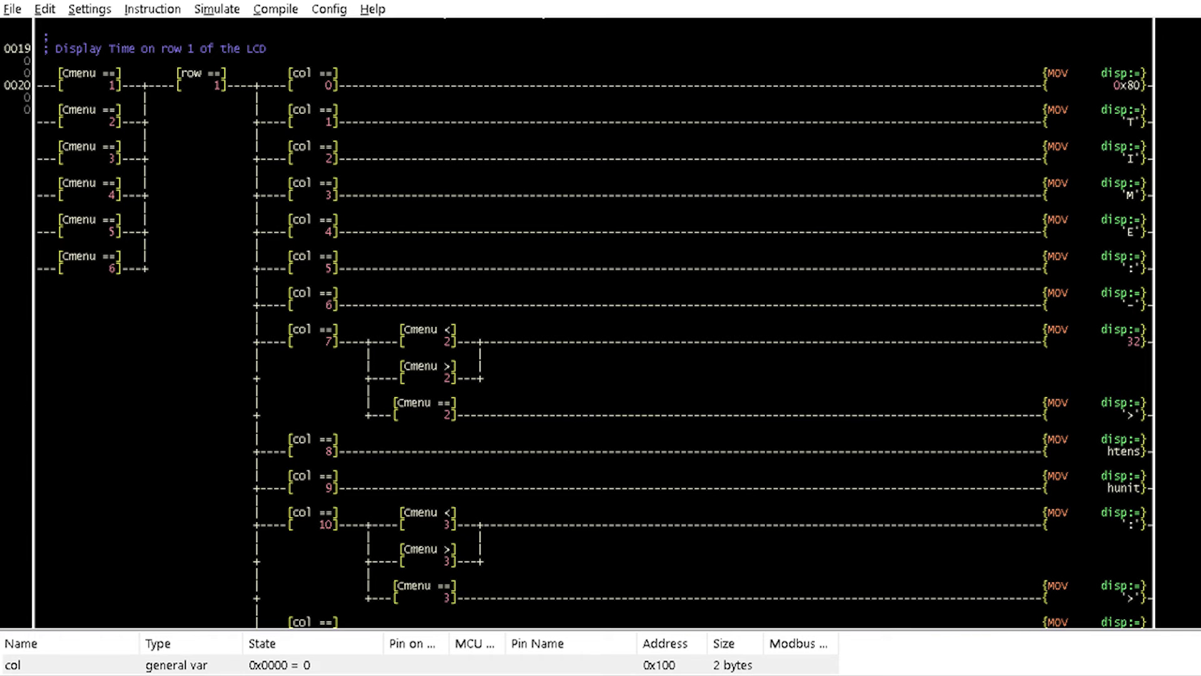
scroll(601, 320, down, 5)
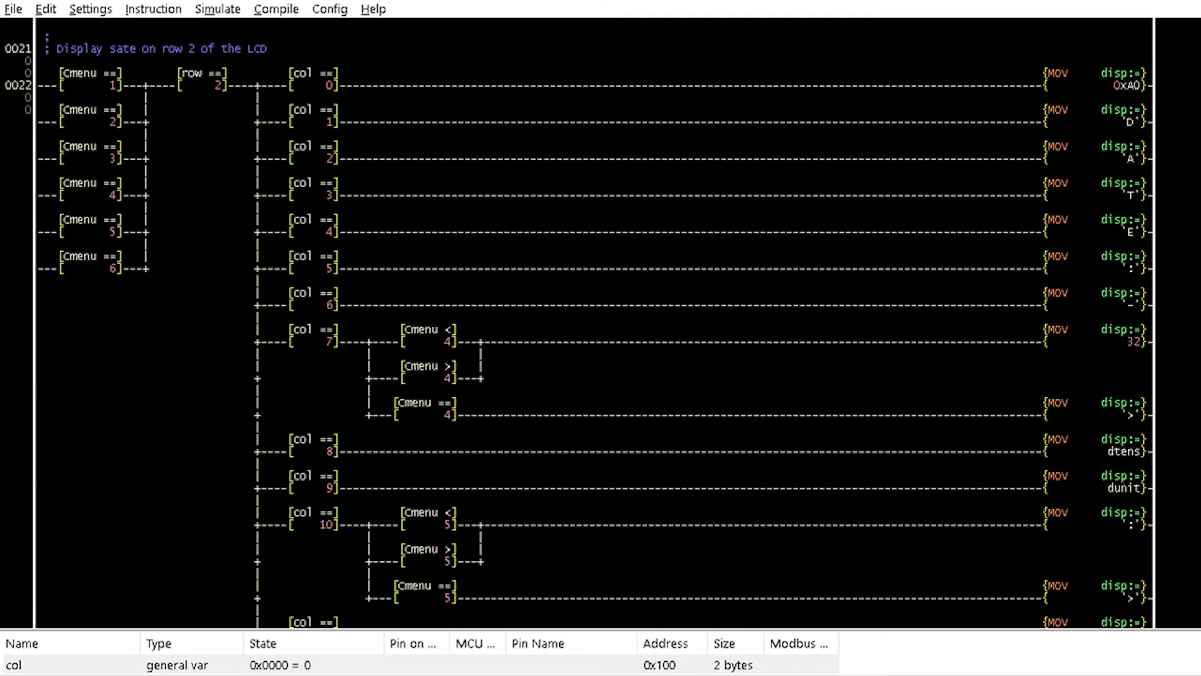
scroll(601, 328, down, 5)
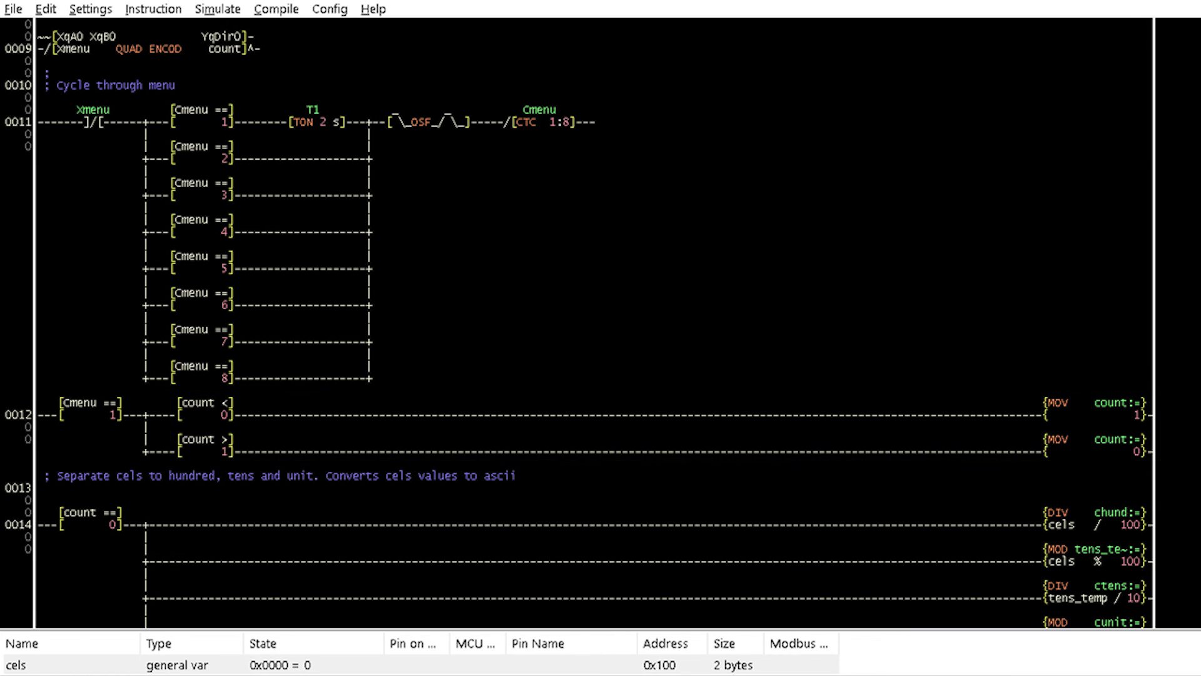
scroll(601, 320, down, 4)
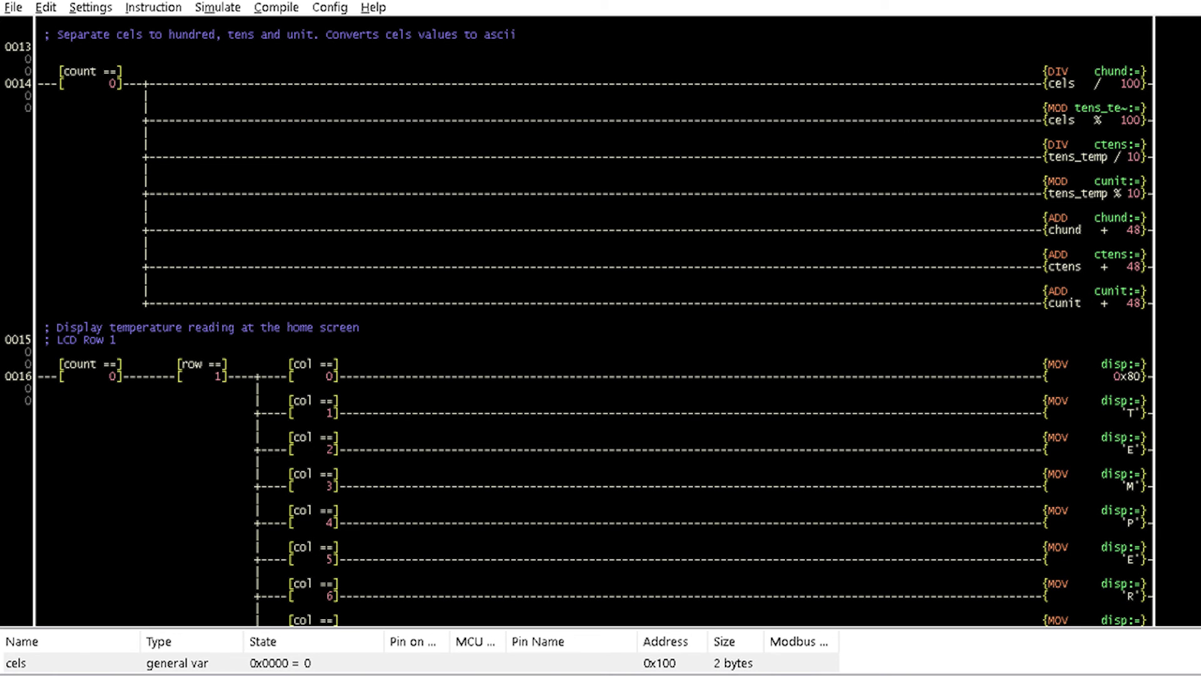